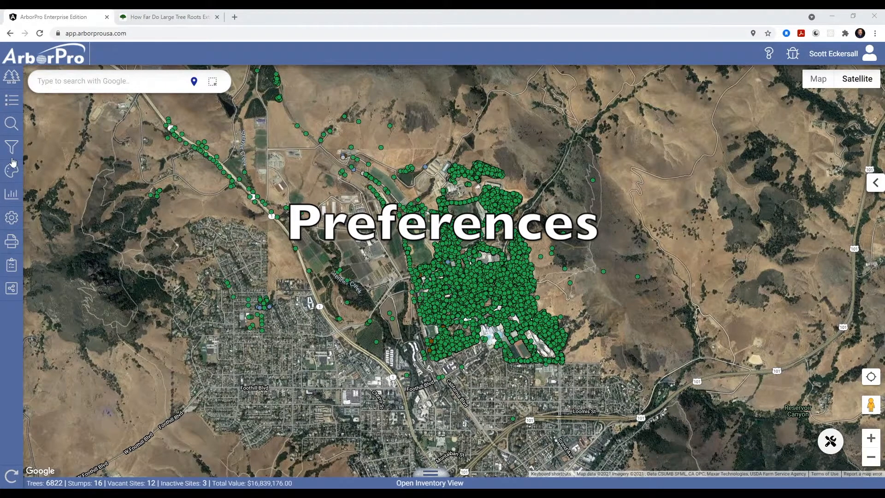
Step: Show the map preferences and select the northern cluster of trees with a rectangular polygon selection on the map
click(10, 218)
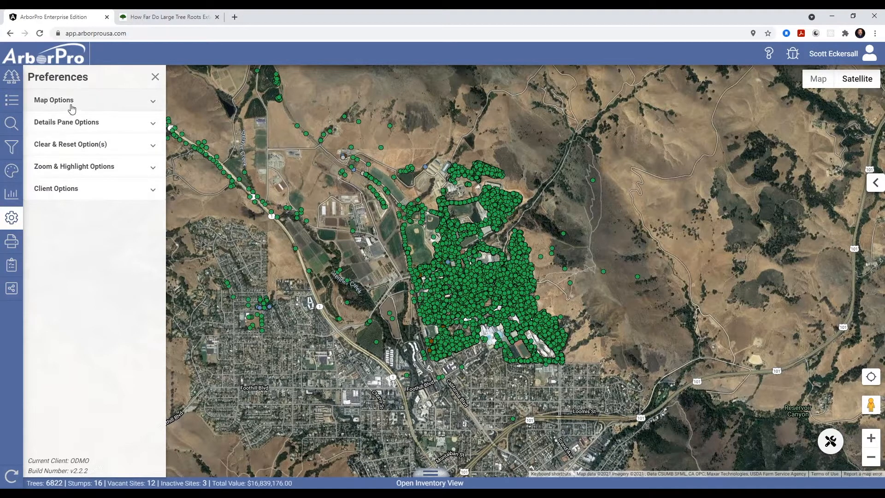
click(72, 109)
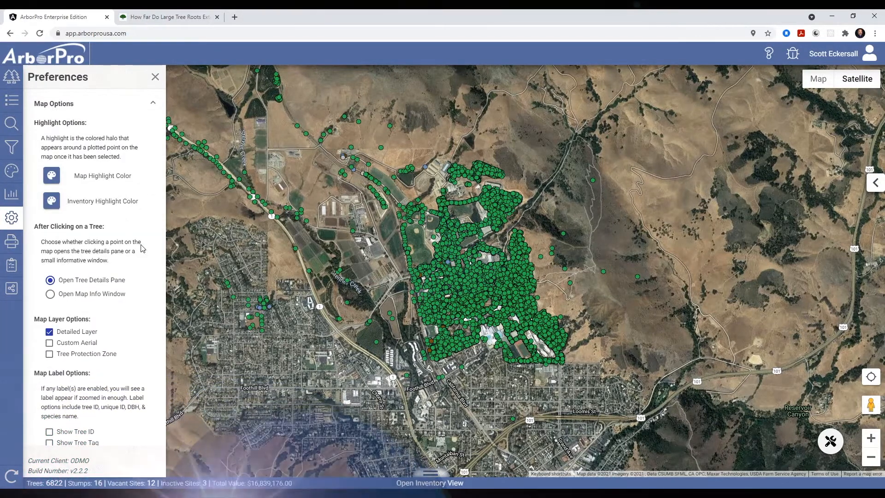
click(830, 442)
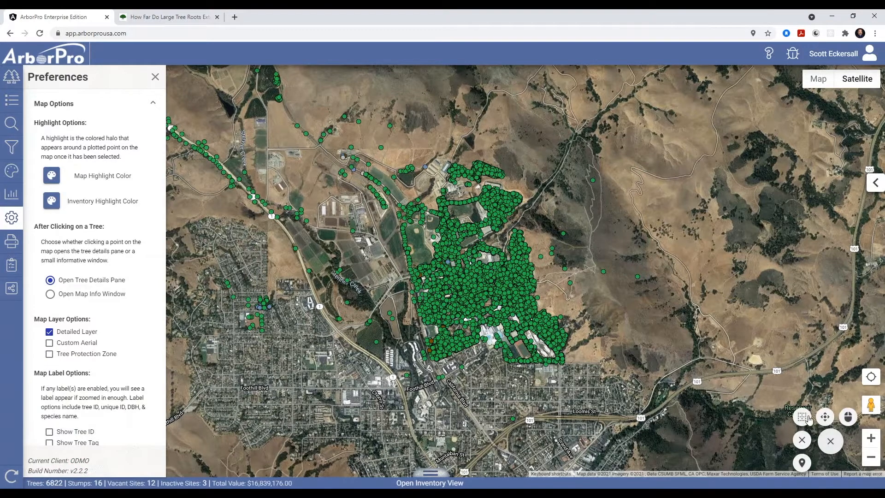
click(801, 419)
drag(499, 271, 576, 154)
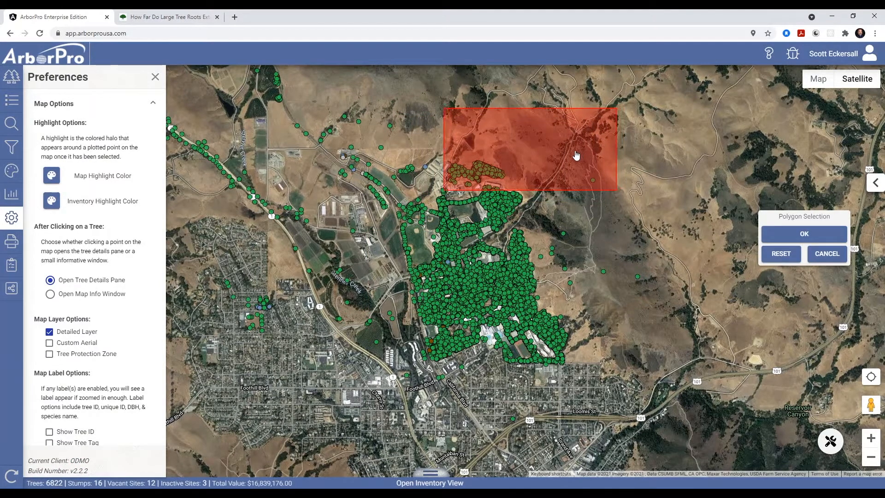
click(797, 234)
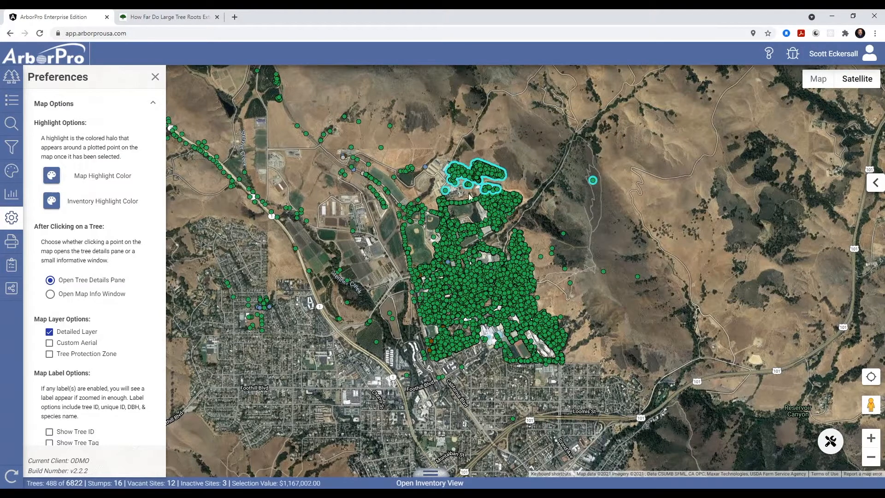
Step: Set the map highlight color to yellow
click(52, 176)
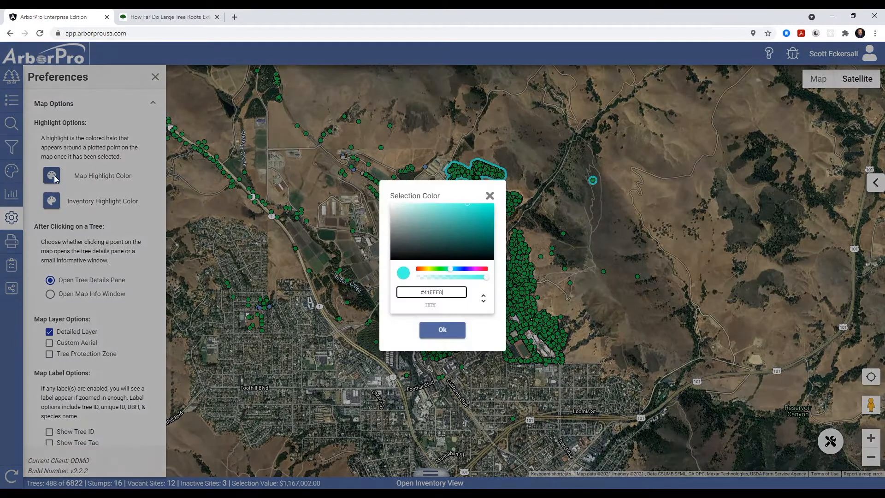
click(427, 269)
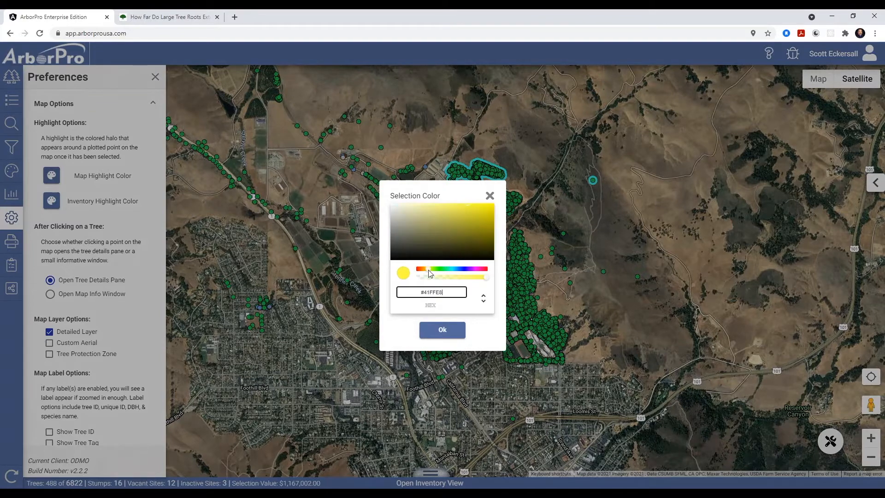
click(442, 331)
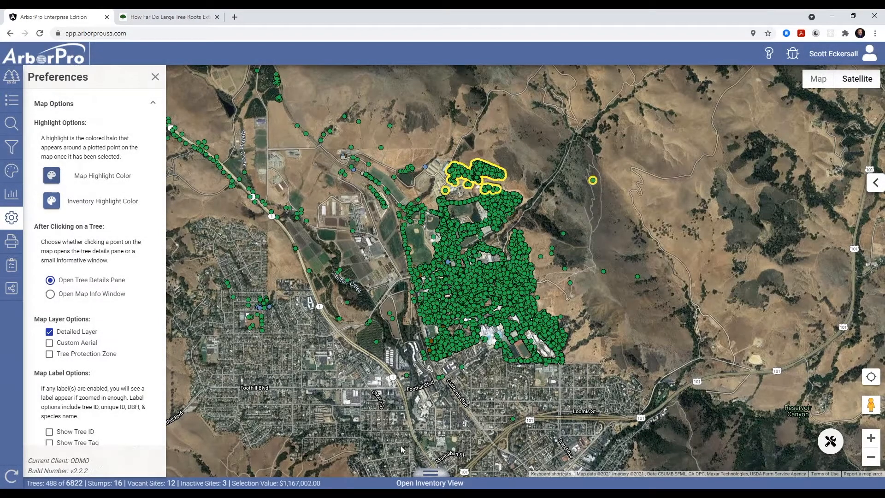
Step: Show the inventory view and search the full inventory for "parking lot"
click(432, 483)
drag(567, 114, 564, 192)
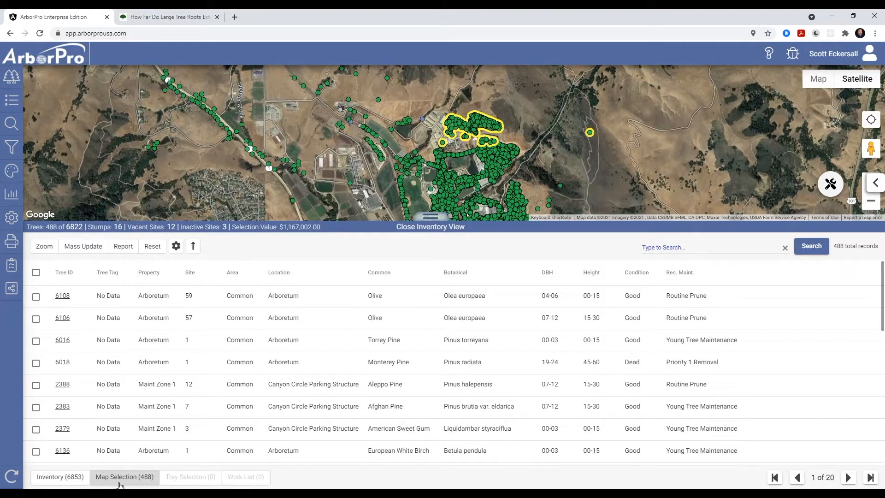
click(46, 476)
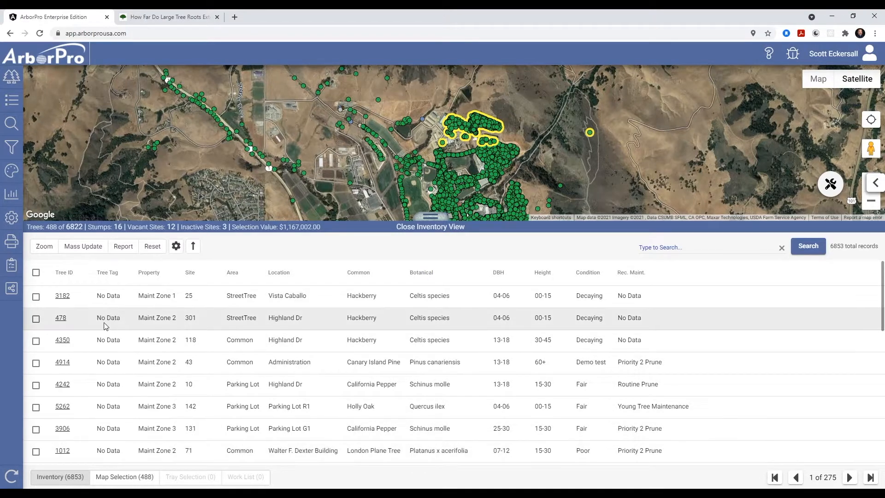
click(693, 249)
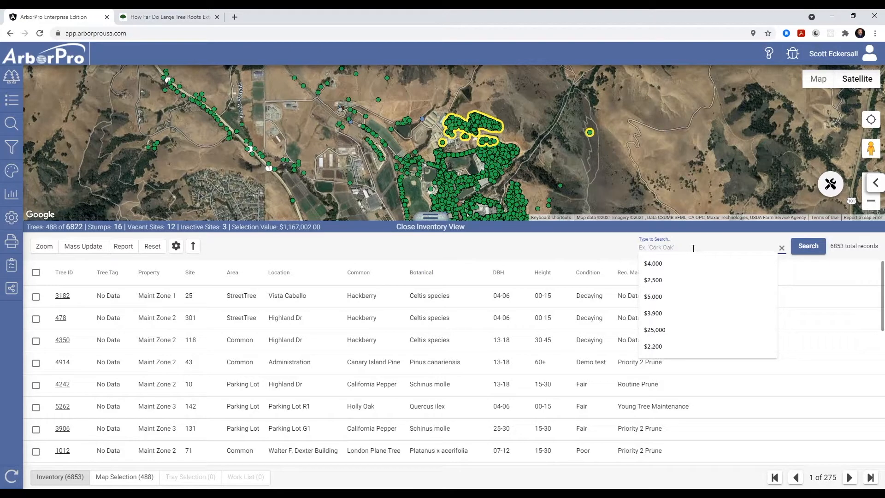
text(parking lot)
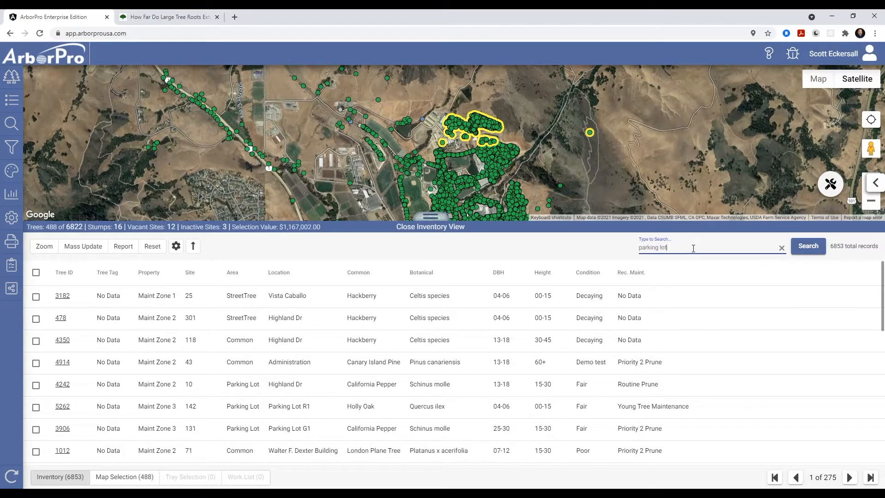
click(810, 248)
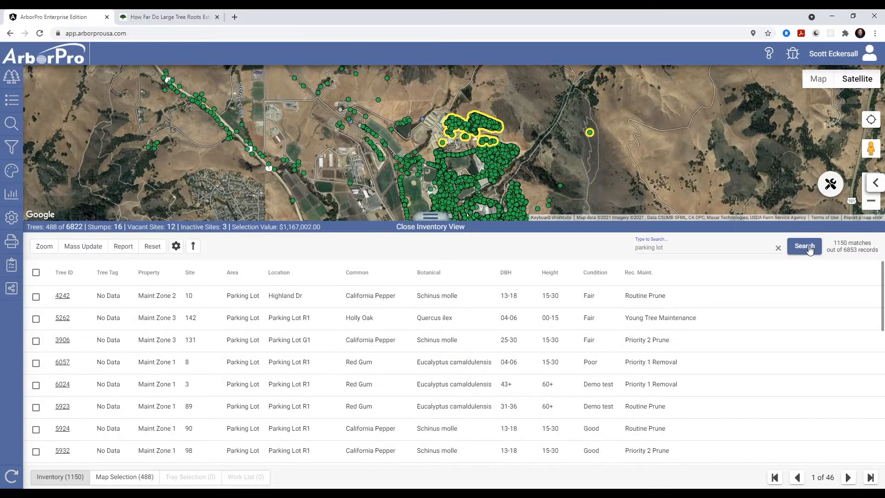
Step: Select the first seven trees in the parking lot results, from tree ID 4242 through 5924
click(36, 297)
click(36, 319)
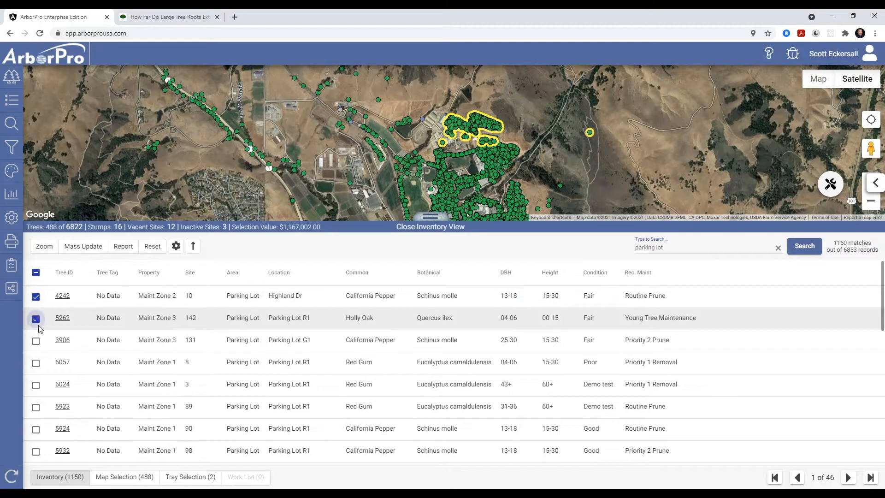
click(36, 341)
click(36, 363)
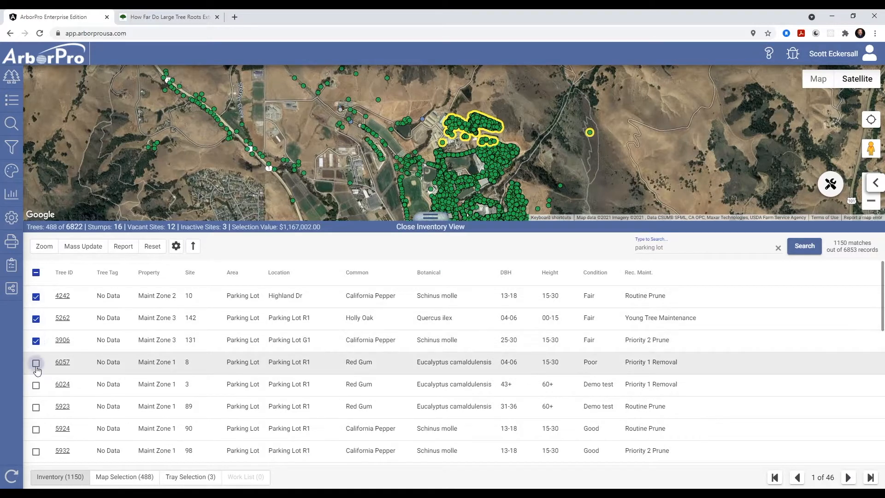
drag(577, 162, 570, 99)
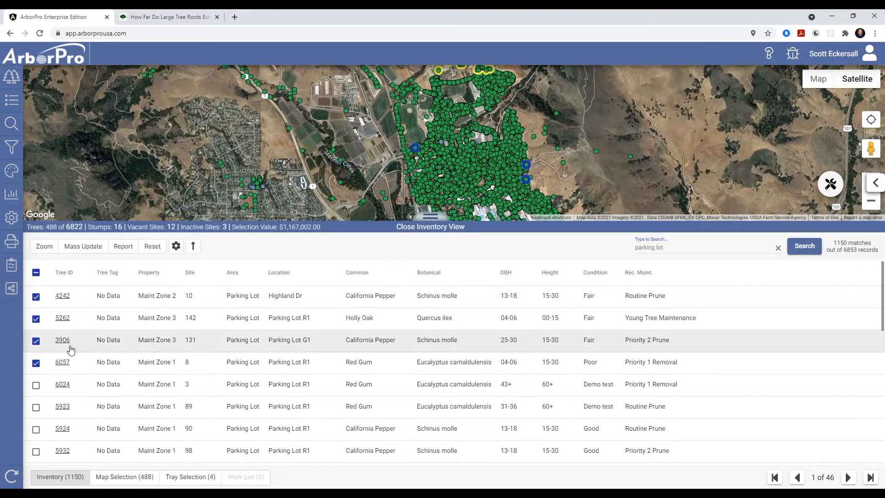
click(36, 385)
click(36, 407)
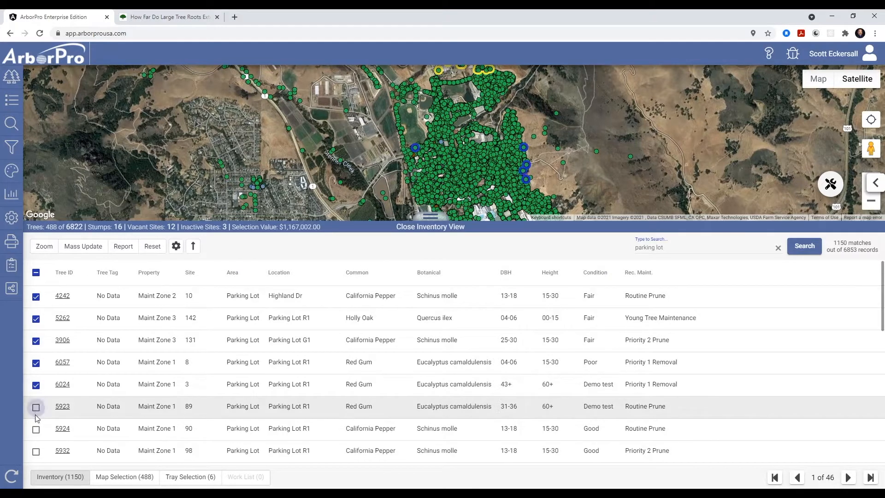
click(36, 430)
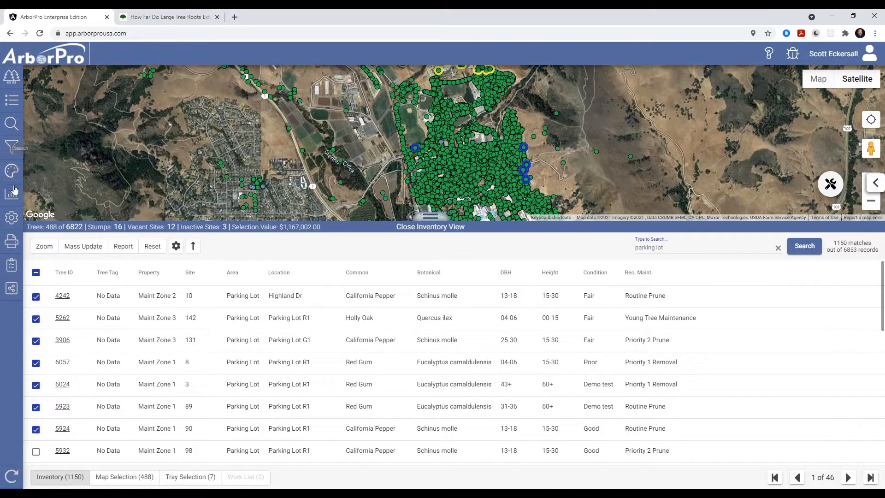
Step: Set the inventory highlight color to orange in the map preferences and close the preferences
click(11, 217)
click(80, 105)
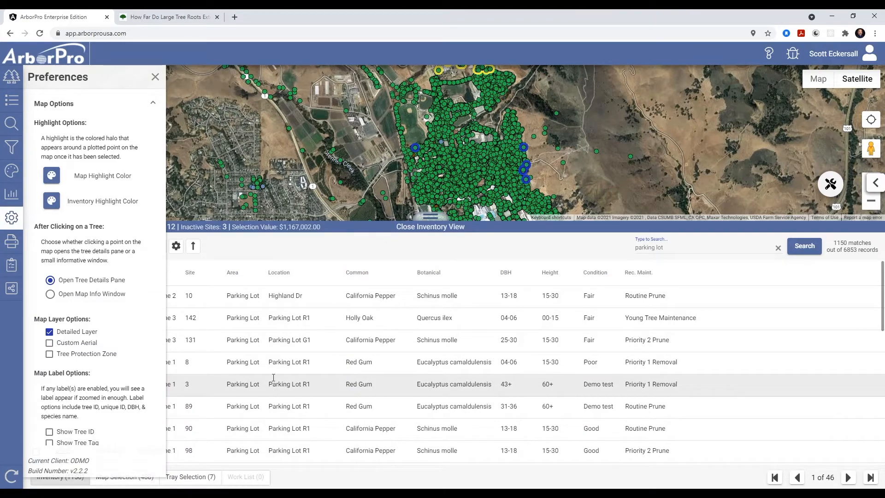
click(51, 200)
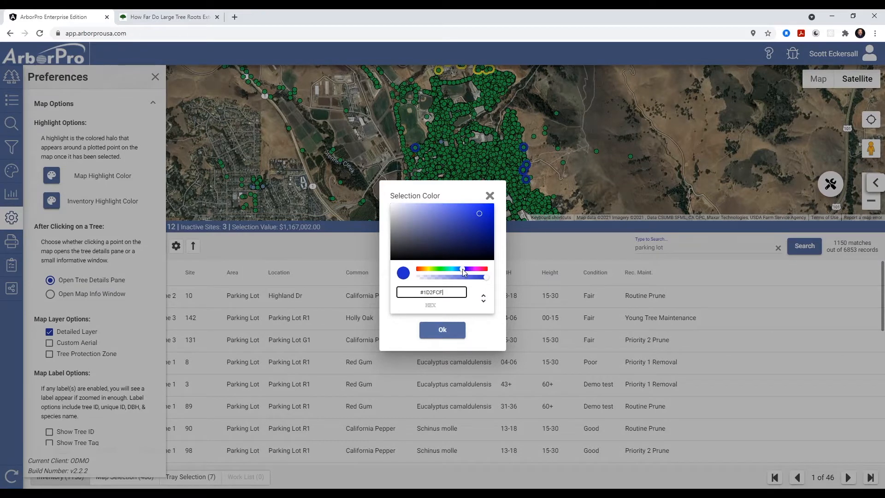
click(423, 271)
click(432, 330)
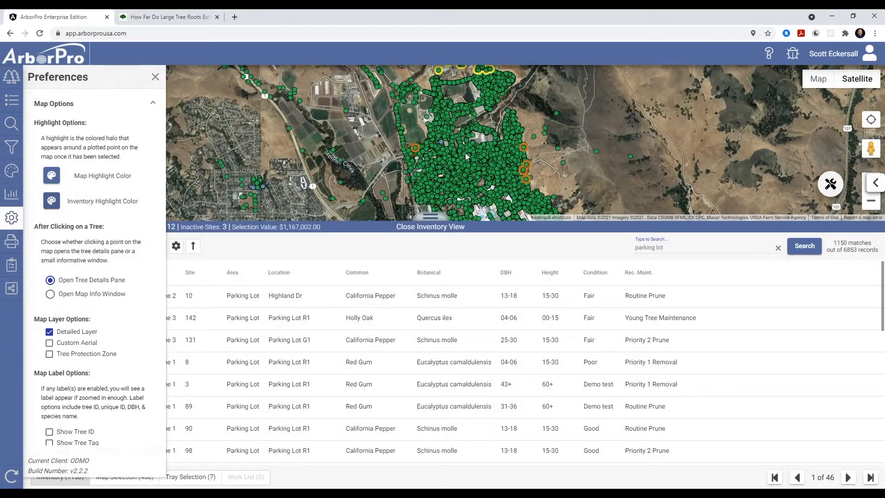
click(155, 77)
Step: Add trees 5932, 6008, 1871, 3371 and 6064 to the inventory selection
click(36, 451)
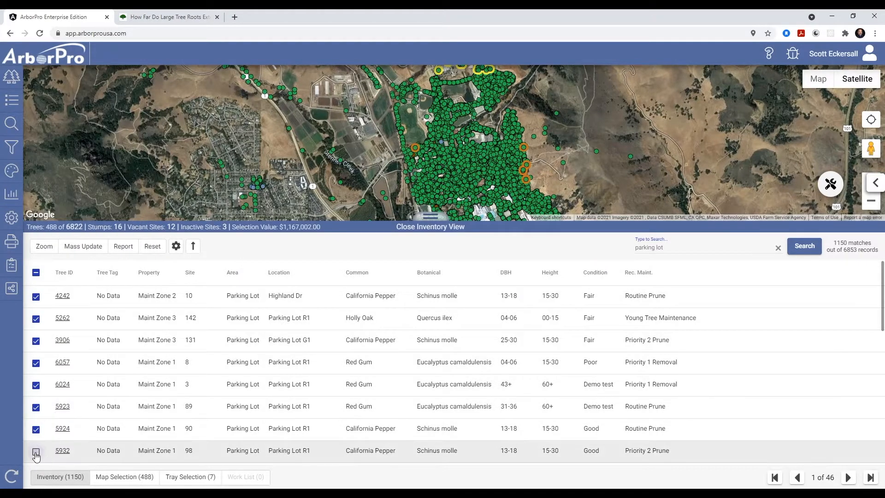
scroll(34, 340, down, 3)
click(36, 335)
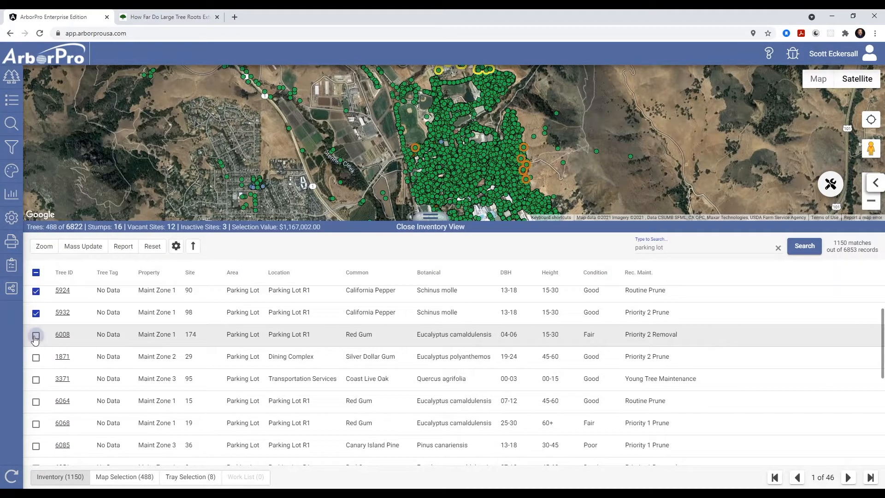
click(36, 357)
click(36, 379)
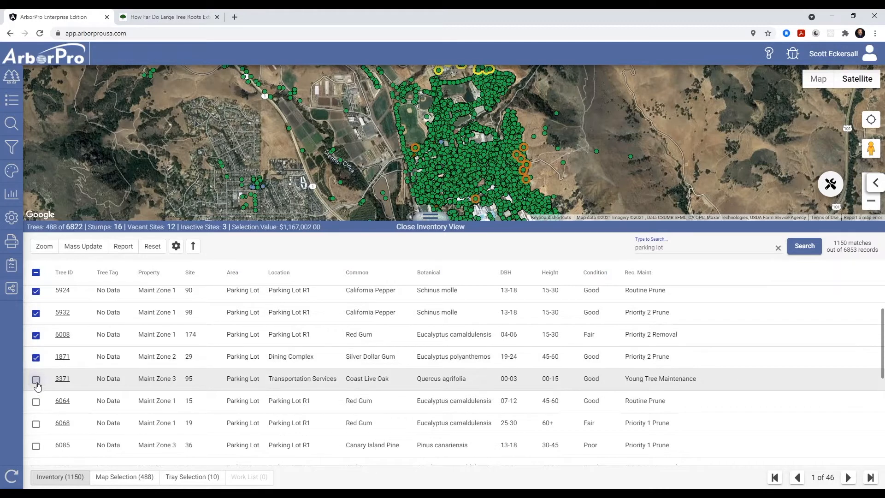
click(36, 401)
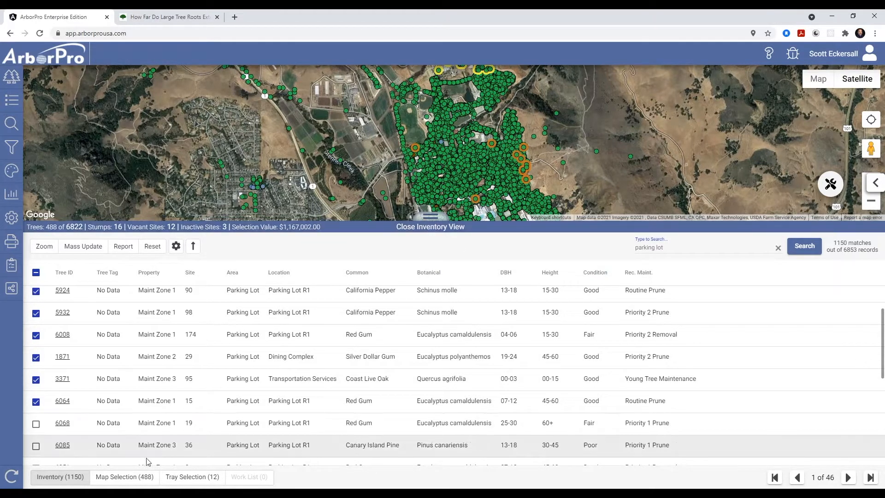
Step: In the map selection list, select the eight consecutive trees from tree ID 2379 through 6010
click(130, 478)
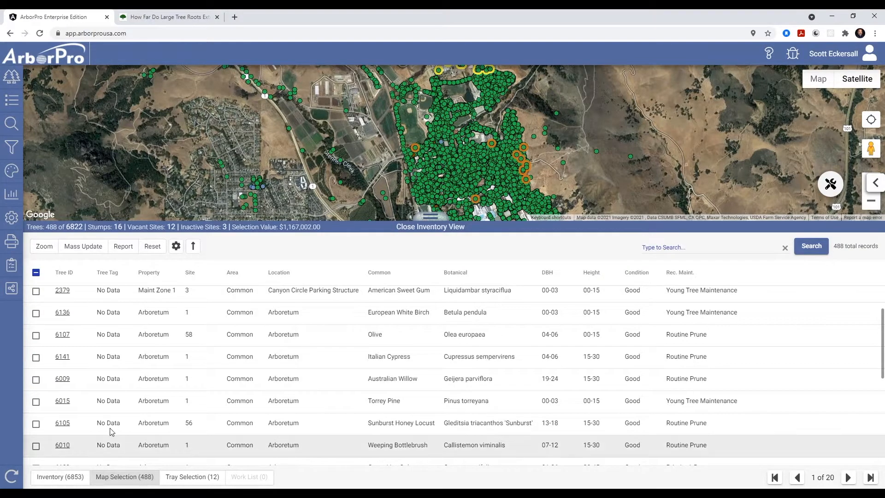
click(36, 290)
click(36, 313)
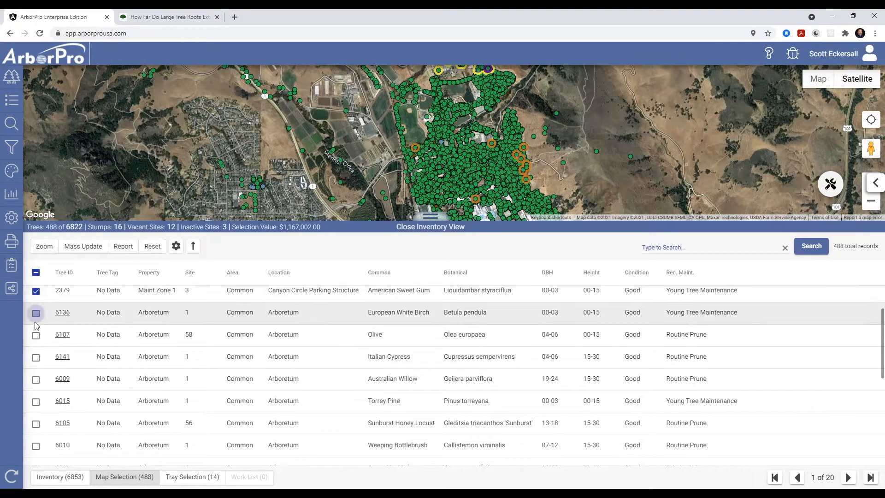
click(36, 335)
drag(638, 103, 635, 182)
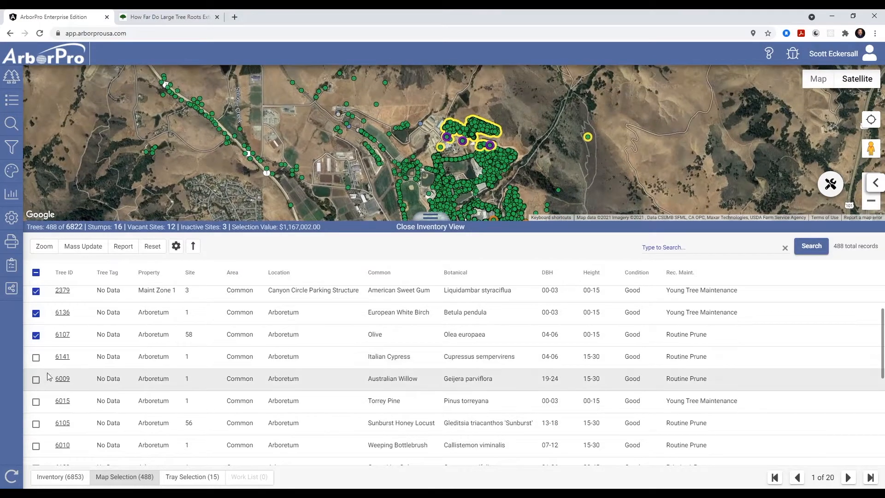
click(36, 357)
click(36, 380)
click(36, 403)
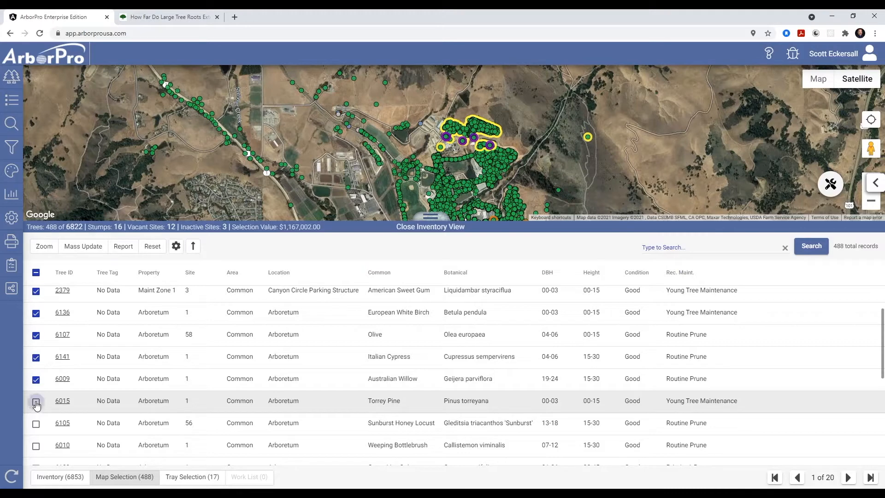
click(36, 423)
click(36, 445)
drag(572, 168, 567, 107)
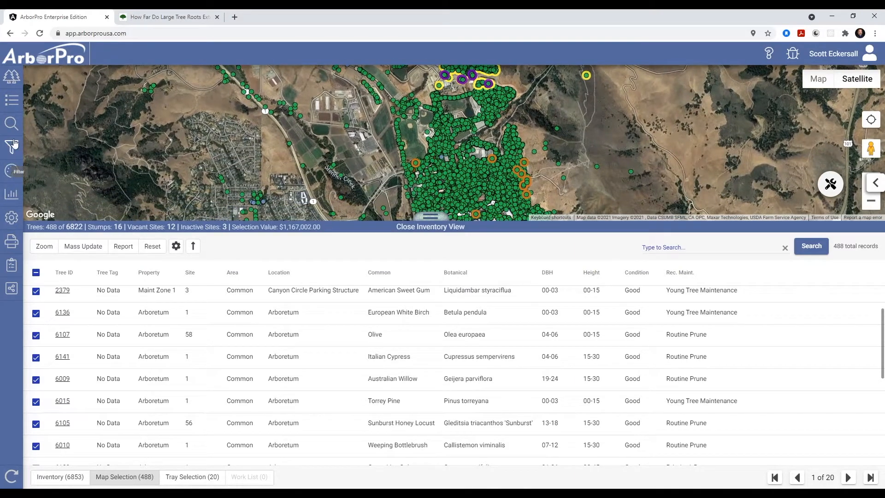
Step: Check the map options for tree clicks and examine the details pane of evergreen pear 1164 near Highland Dr
click(11, 218)
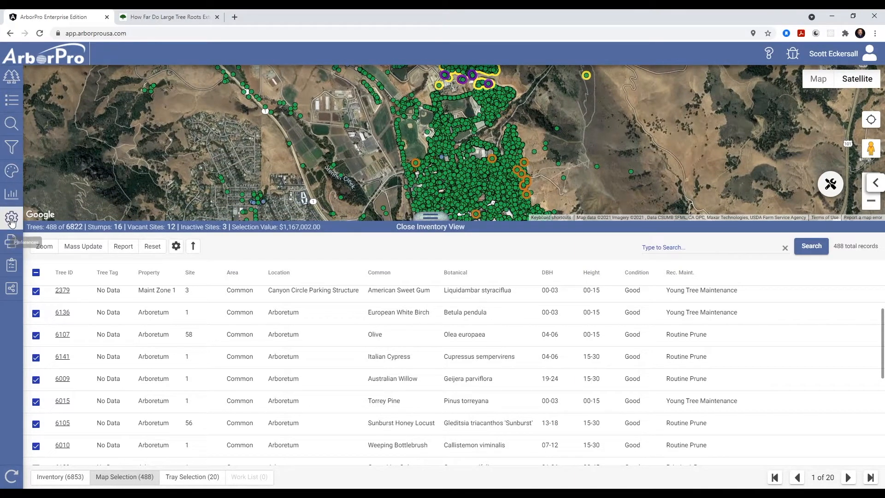
click(69, 106)
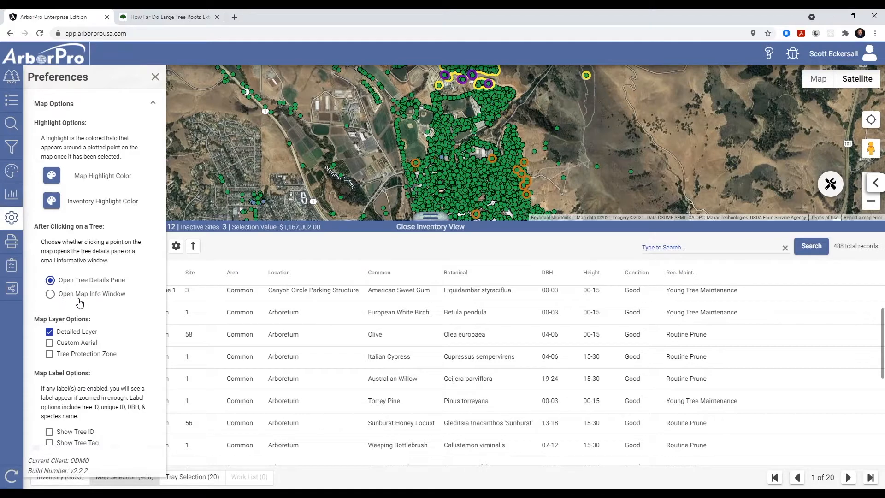
scroll(453, 157, up, 3)
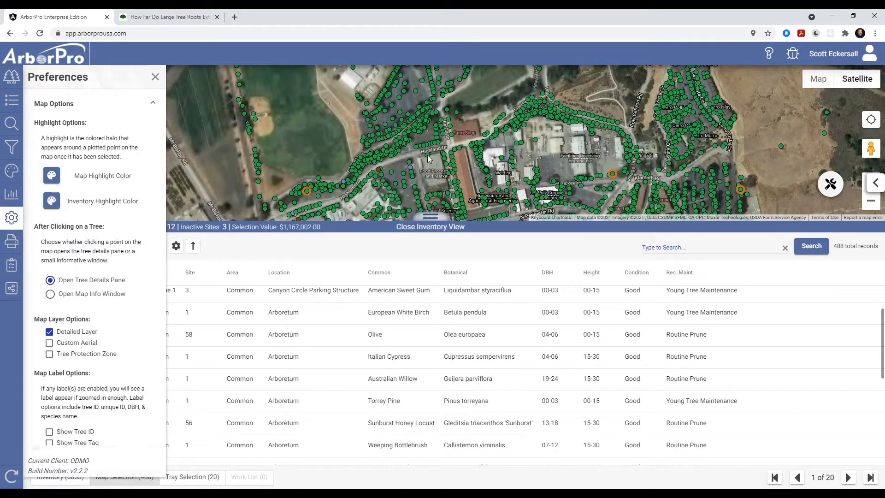
click(428, 157)
click(427, 155)
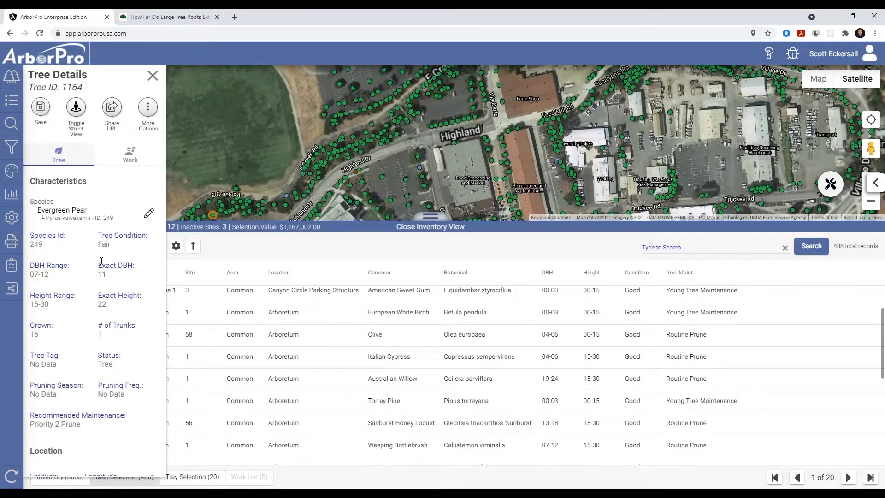
scroll(110, 331, down, 10)
click(152, 76)
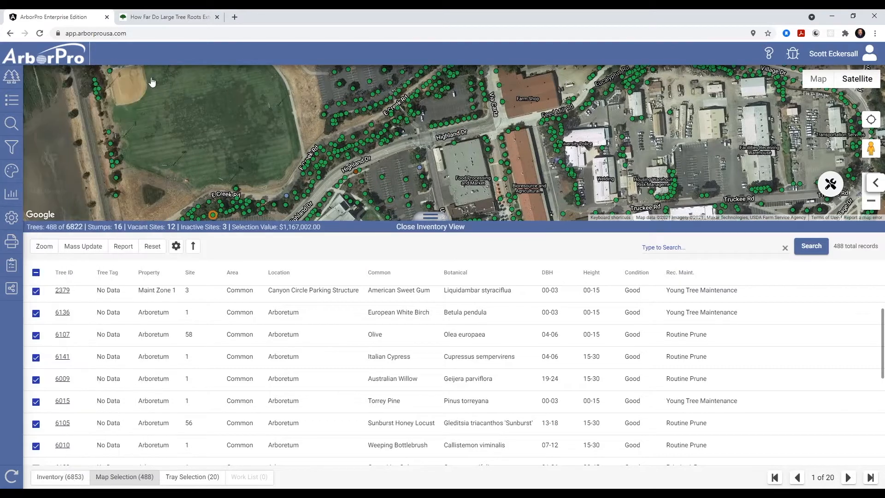
Step: Examine the details pane of California pepper 398 near Highland Dr and close it
click(418, 159)
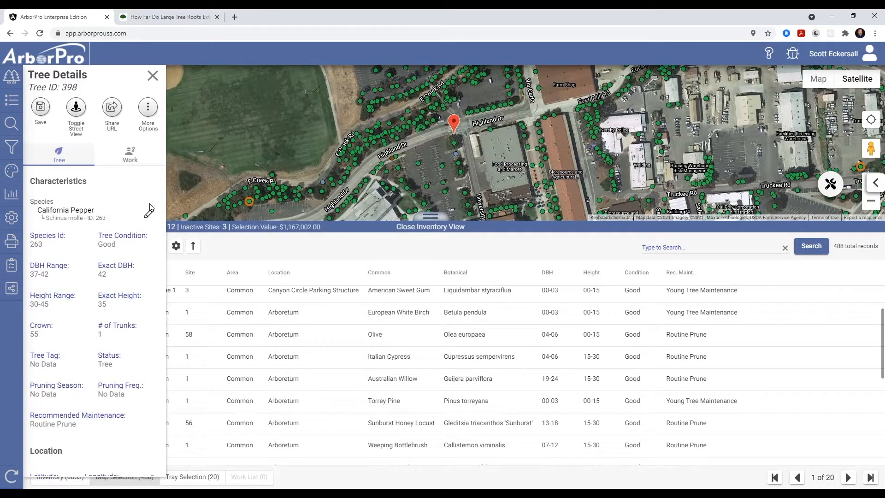
click(153, 76)
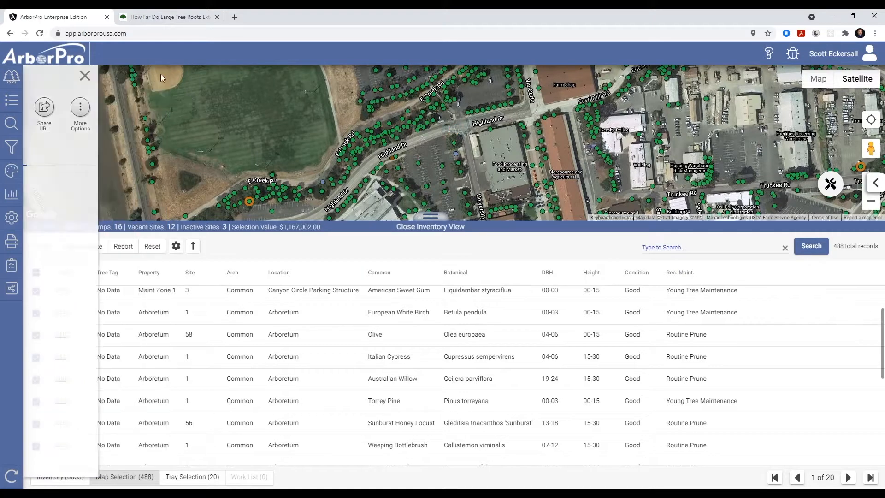
Step: Set the map options to open the map info window after choosing a tree, and close the preferences
click(12, 217)
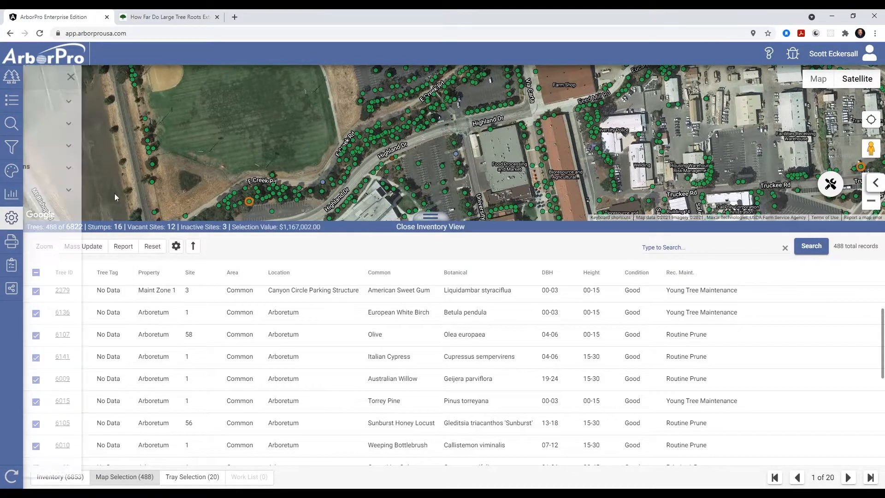
click(100, 106)
click(61, 294)
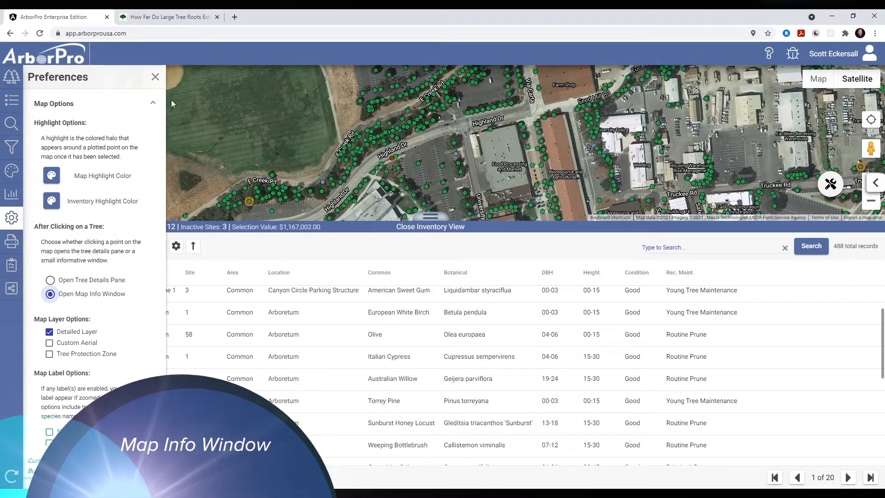
click(155, 77)
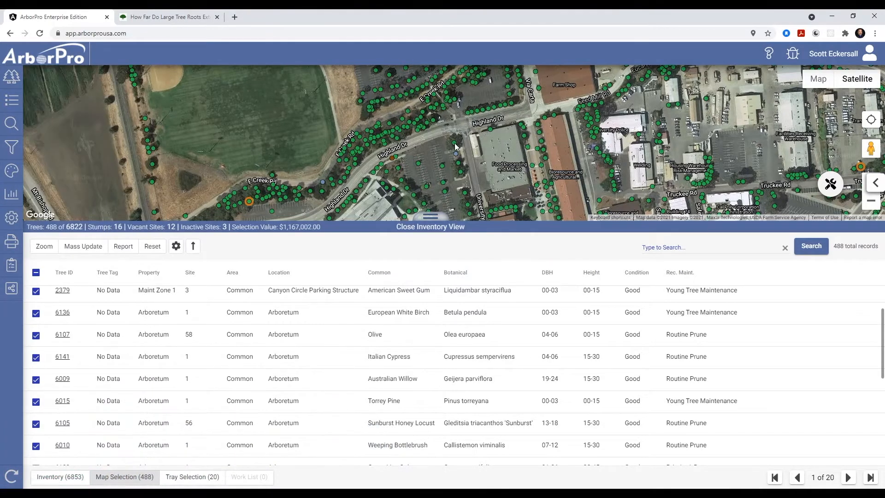
Step: View the map info windows of several trees, from Queensland pittosporum 1250 to cork oaks 2838 and 2831 along Village Dr
click(452, 145)
click(540, 172)
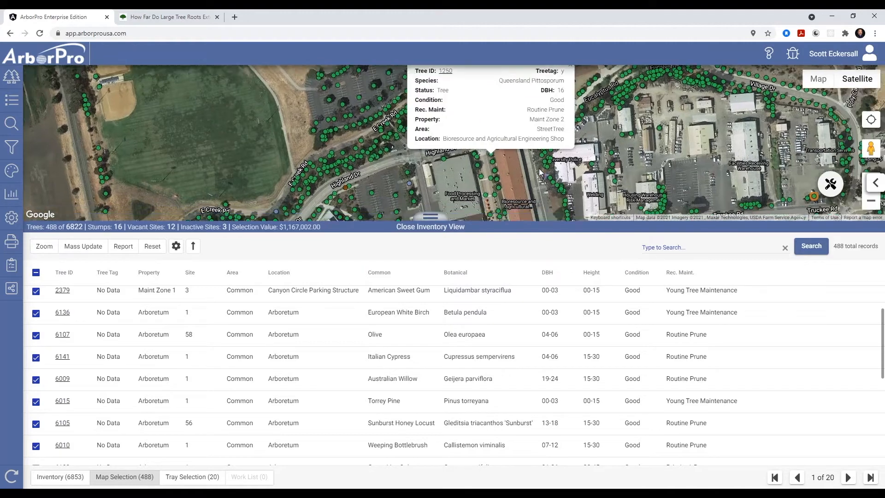
click(566, 135)
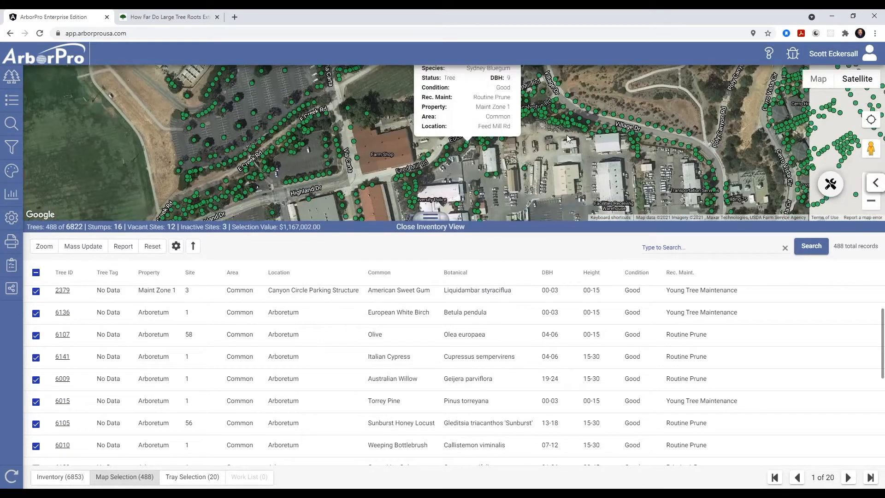
click(540, 151)
click(541, 155)
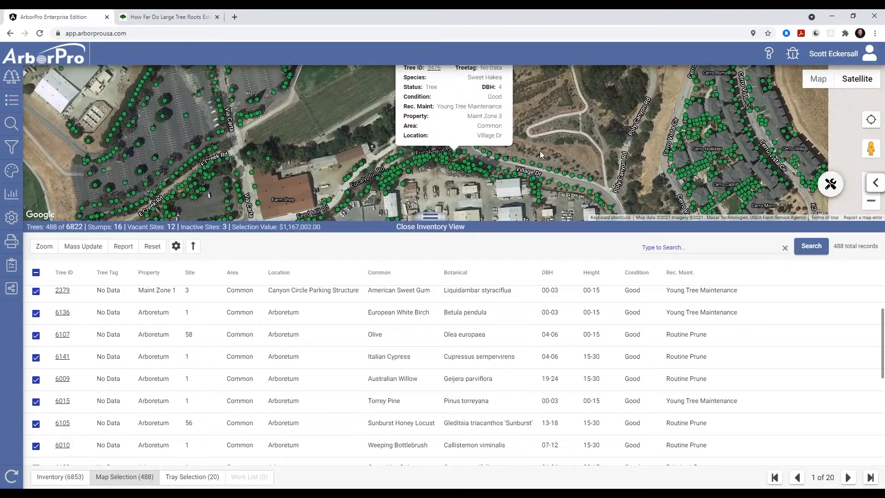
click(514, 198)
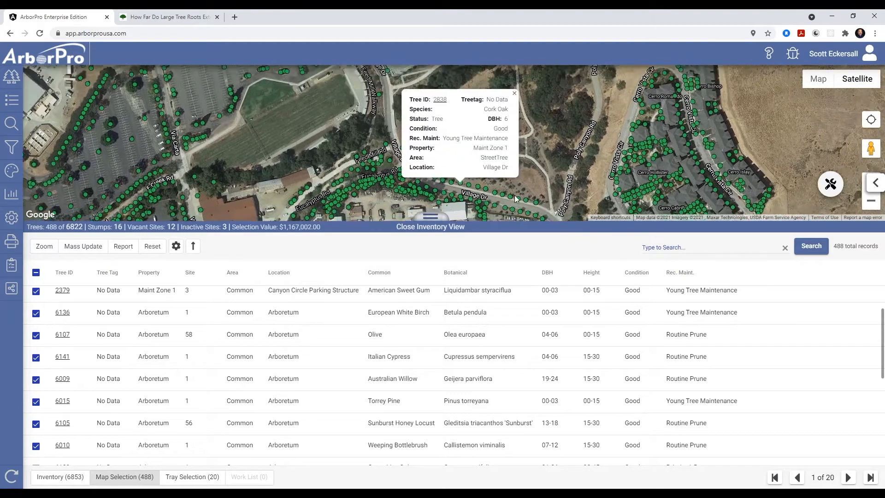
click(512, 204)
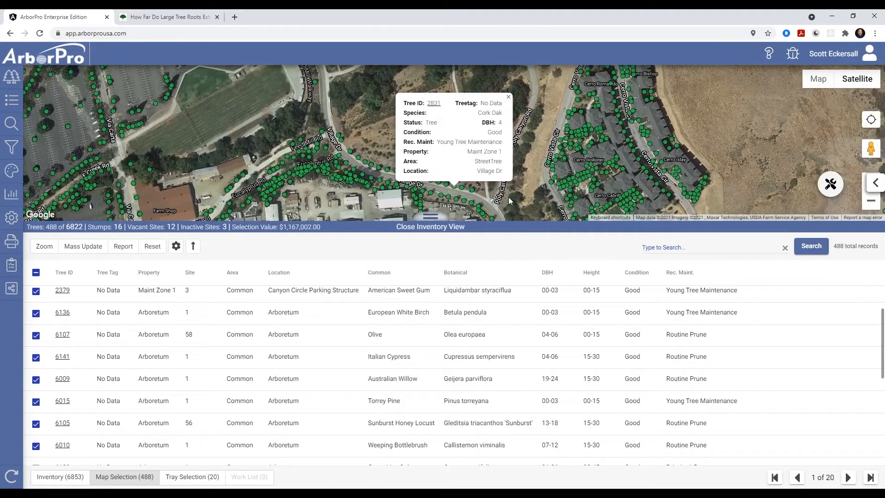
Step: Examine the full details of cork oaks 2831 and 2838 through their info windows, and view the info window of cork oak 2842
click(434, 104)
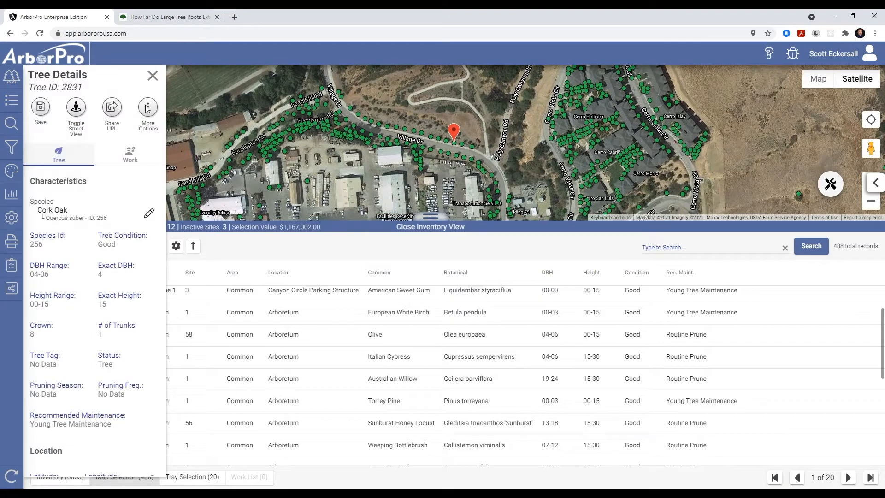
click(152, 75)
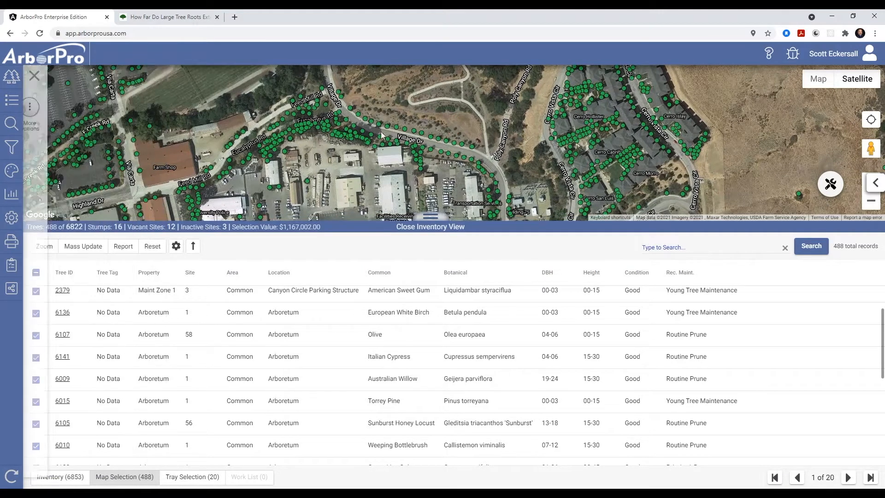
click(396, 130)
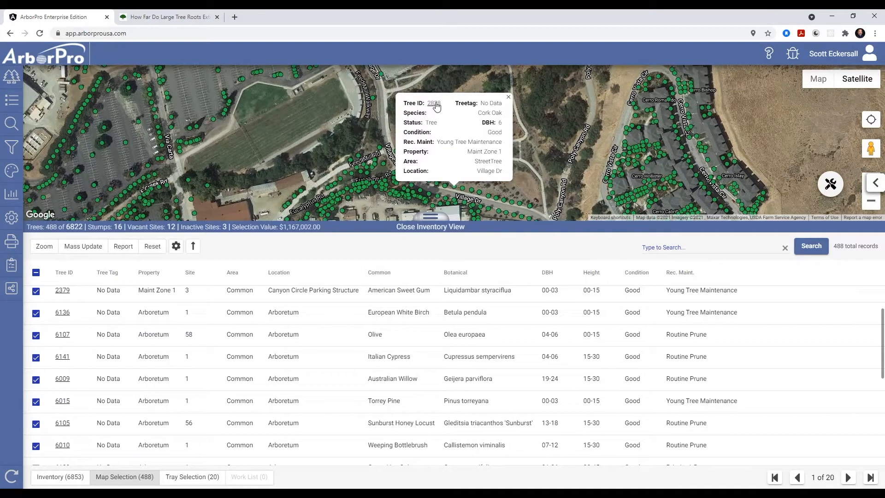
click(435, 104)
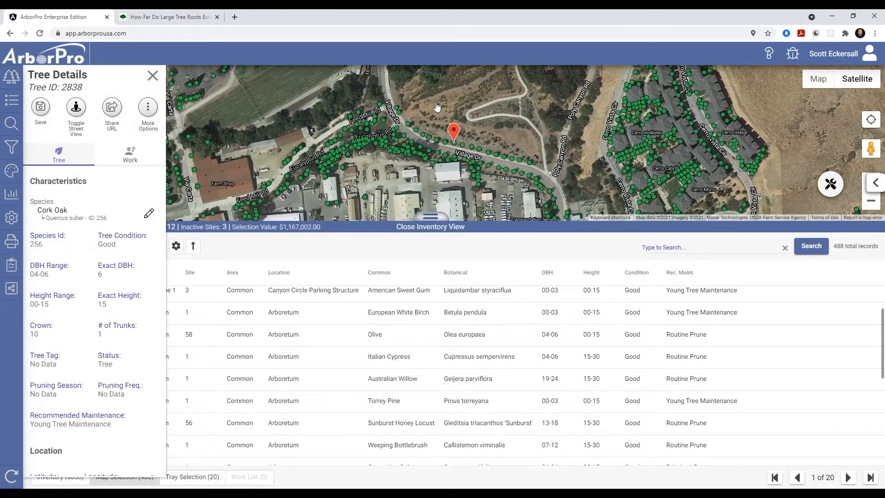
click(153, 76)
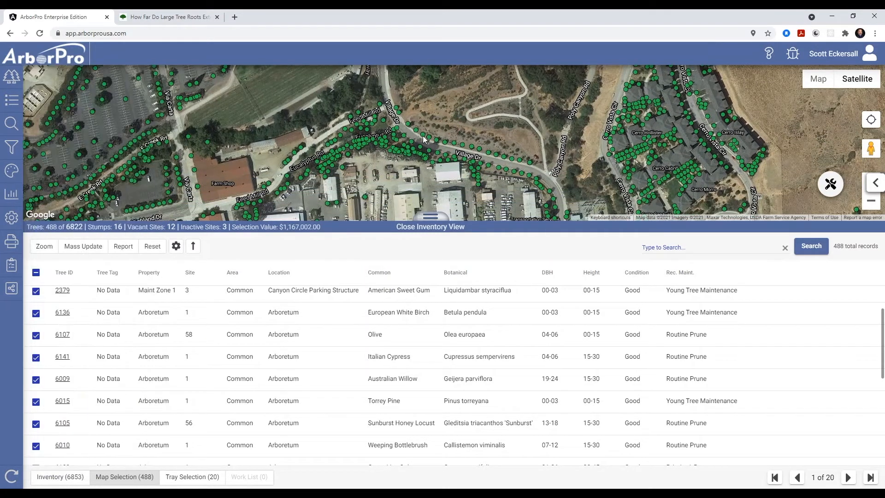
click(424, 138)
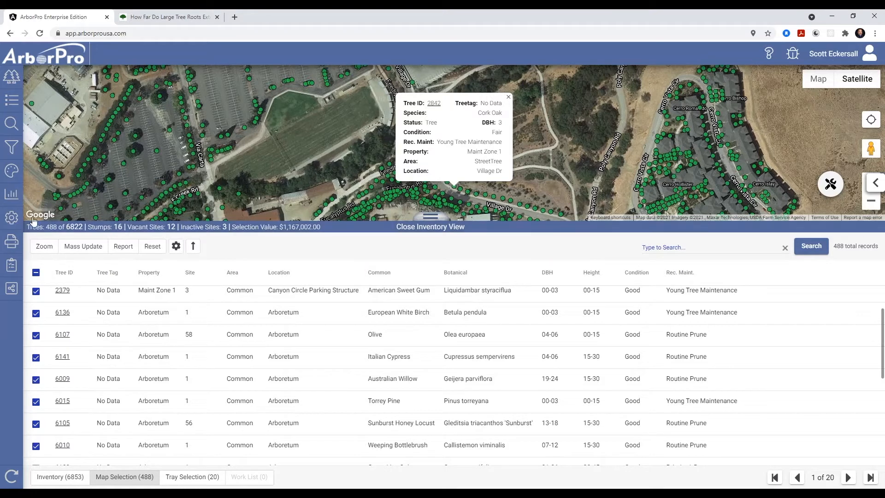
click(508, 97)
Step: Turn on the Custom Aerial map layer, comparing it with the standard imagery, and collapse the inventory view
click(13, 218)
click(54, 104)
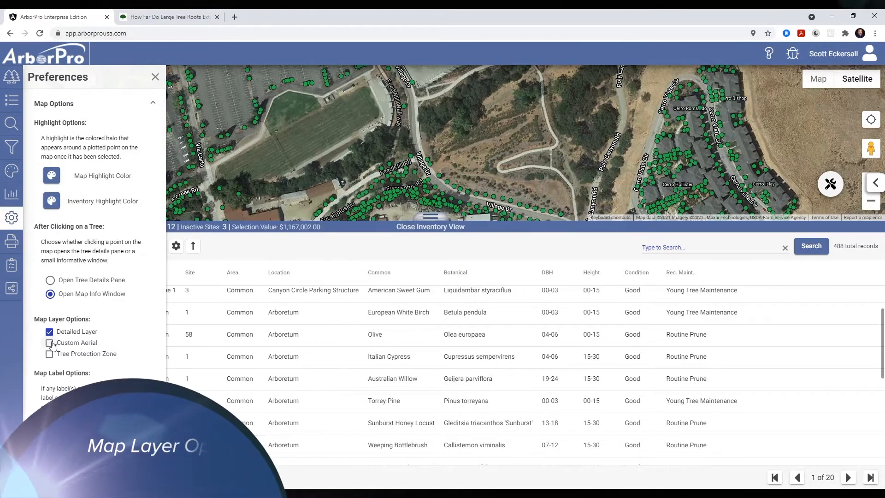
click(49, 343)
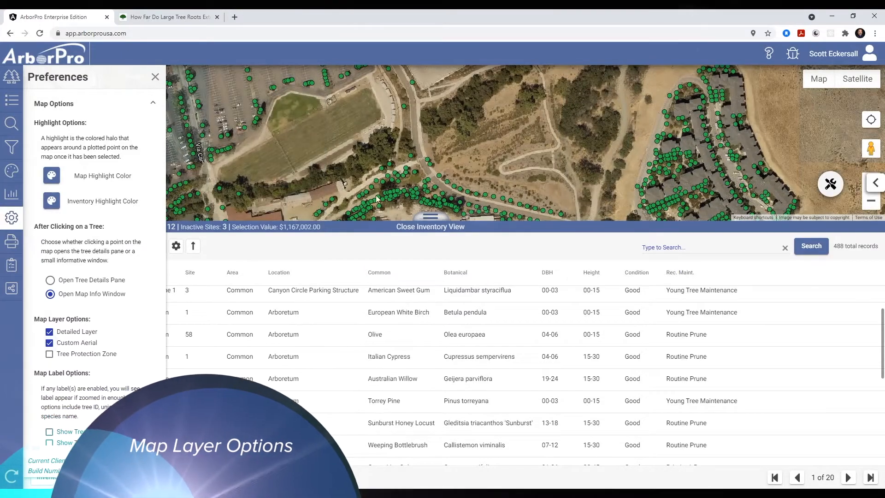
click(429, 229)
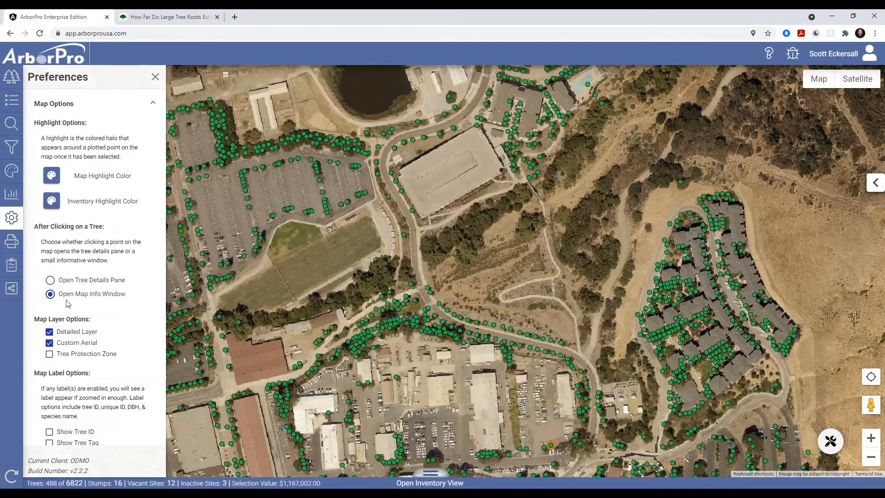
click(49, 344)
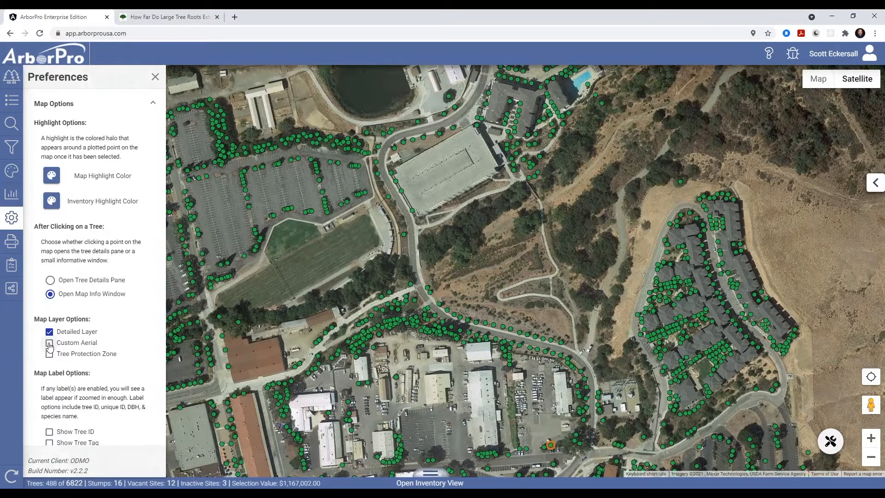
click(49, 343)
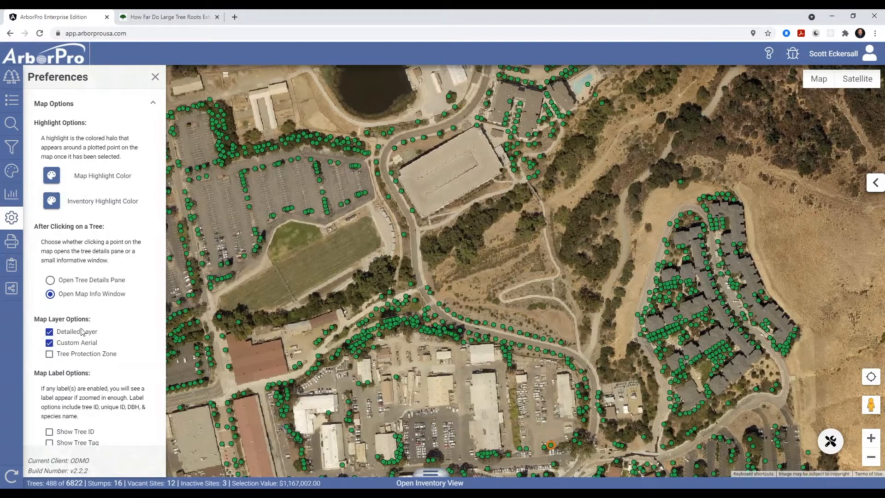
Step: Turn off the Detailed Layer, comparing the map with and without it, and turn off the Custom Aerial layer
click(50, 332)
click(50, 334)
click(49, 332)
scroll(517, 341, up, 1)
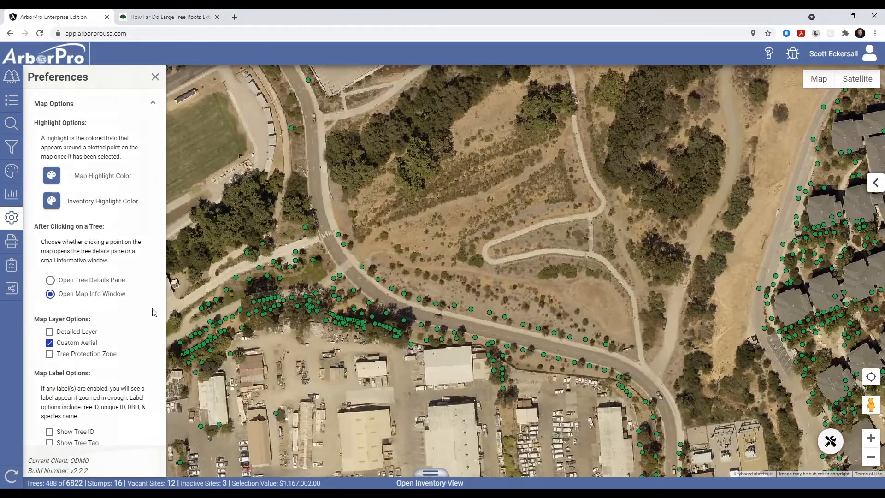
click(49, 343)
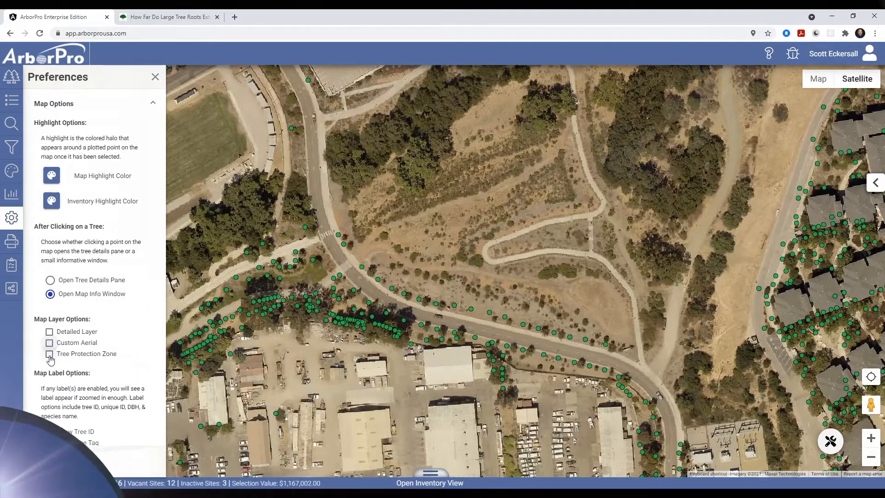
Step: Show the tree protection zones on the map and consult the TPZ calculation diagram in the open tree roots article
click(49, 354)
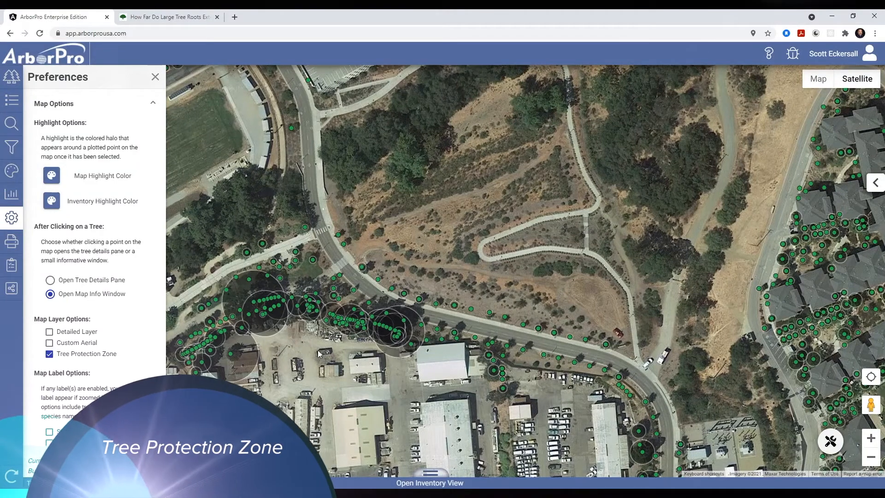
scroll(325, 344, up, 1)
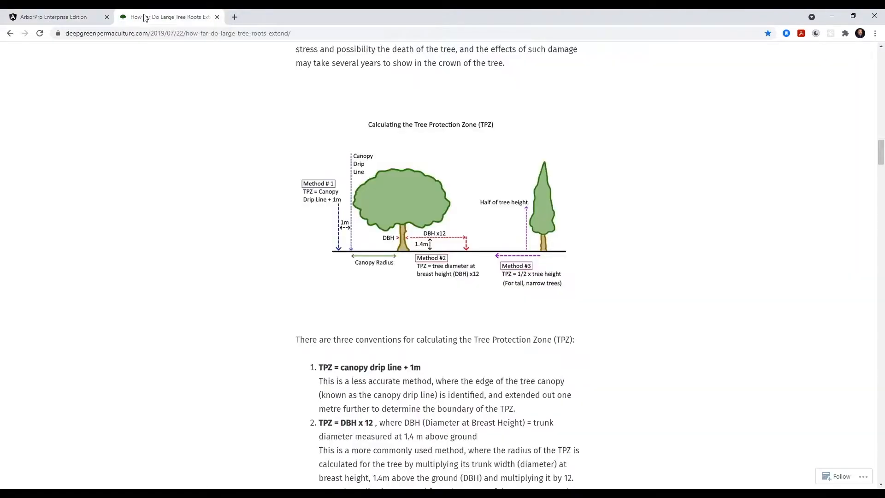
click(145, 17)
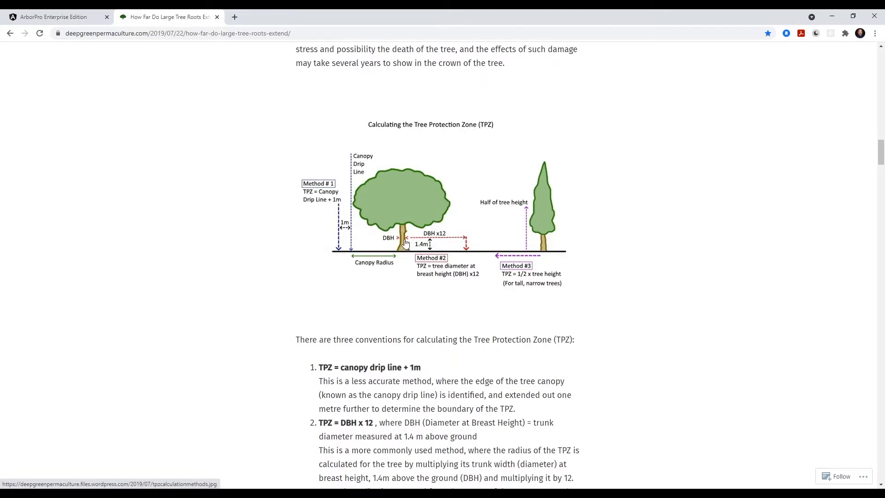
click(73, 19)
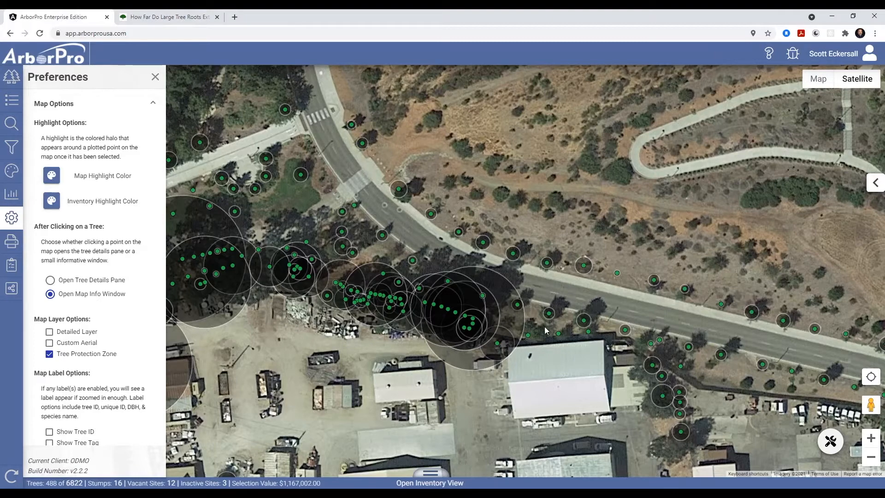
drag(195, 286, 414, 243)
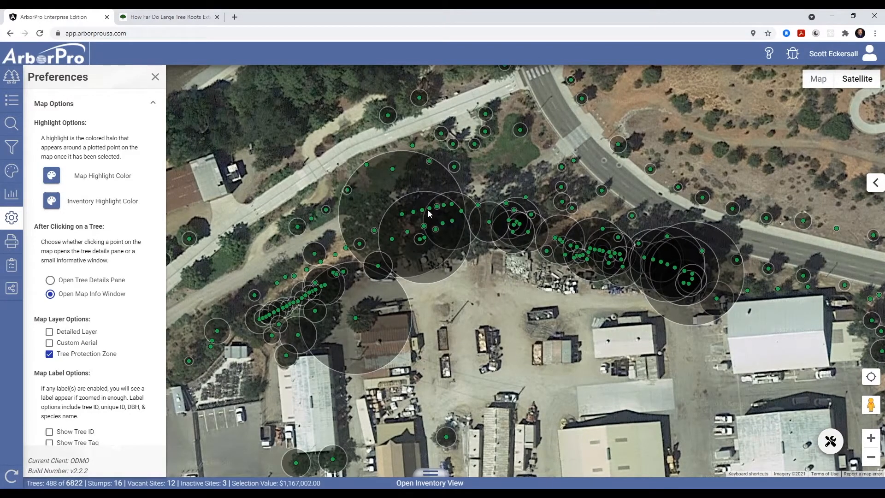
Step: Toggle the Tree Protection Zone layer to compare the map, leaving the layer off
click(50, 358)
click(50, 357)
click(50, 358)
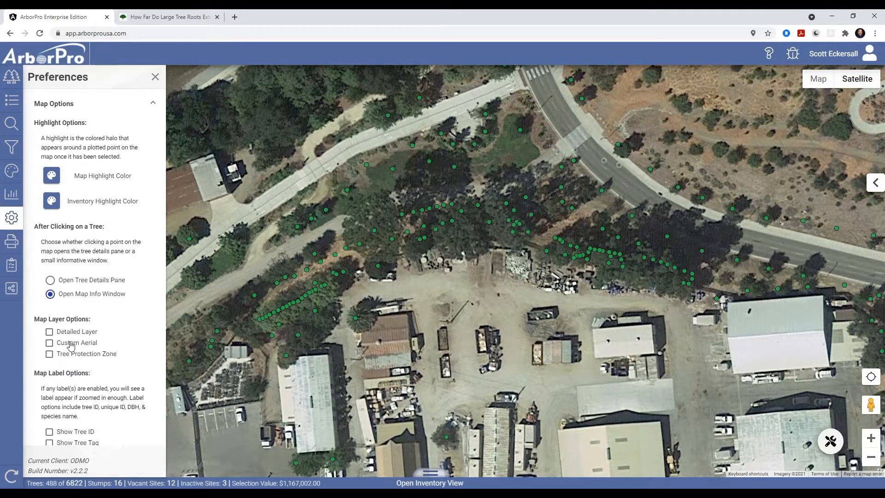
Step: Turn on the Tree ID, Tree Tag, Tree DBH and Species Common labels and check them across the map
scroll(72, 343, down, 3)
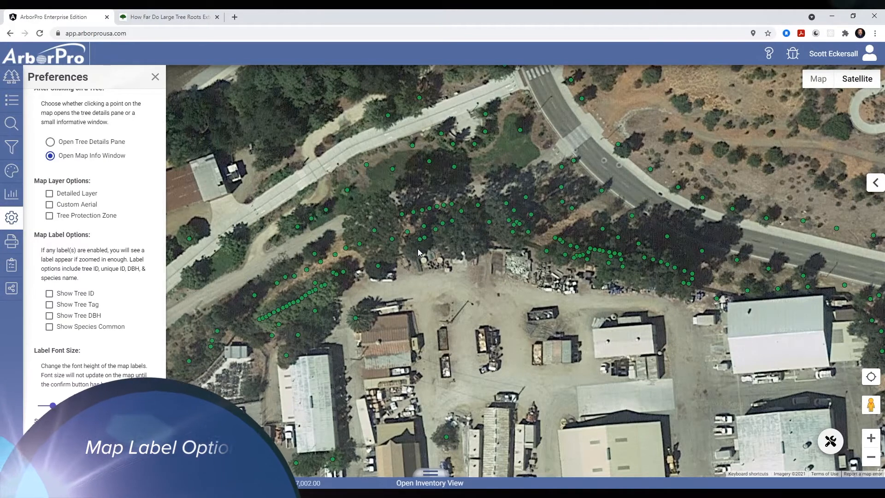
click(50, 295)
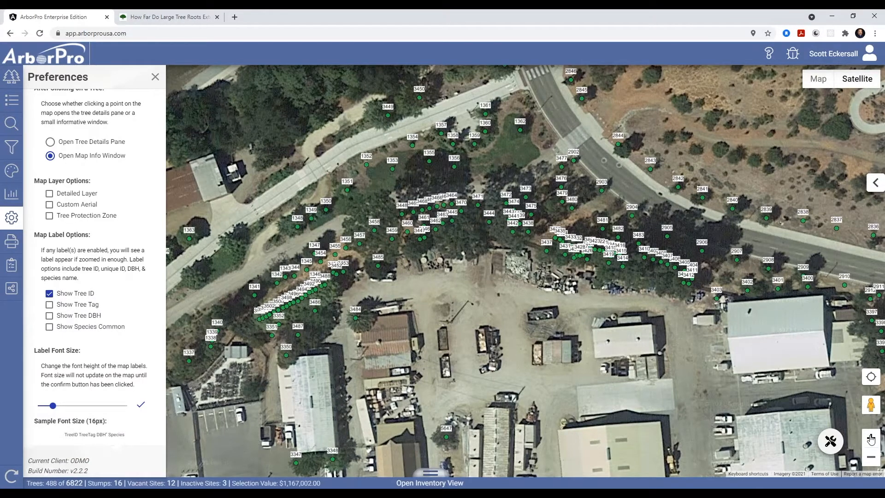
drag(500, 314, 861, 222)
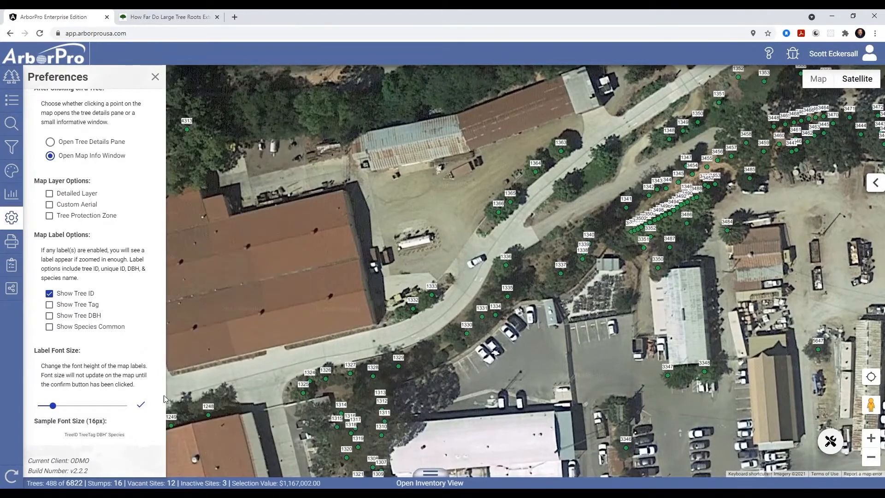
click(49, 304)
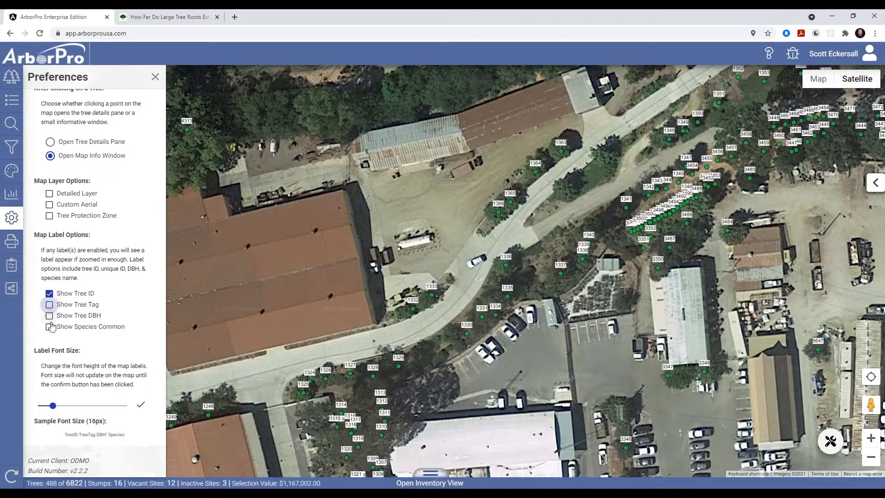
click(49, 316)
click(49, 326)
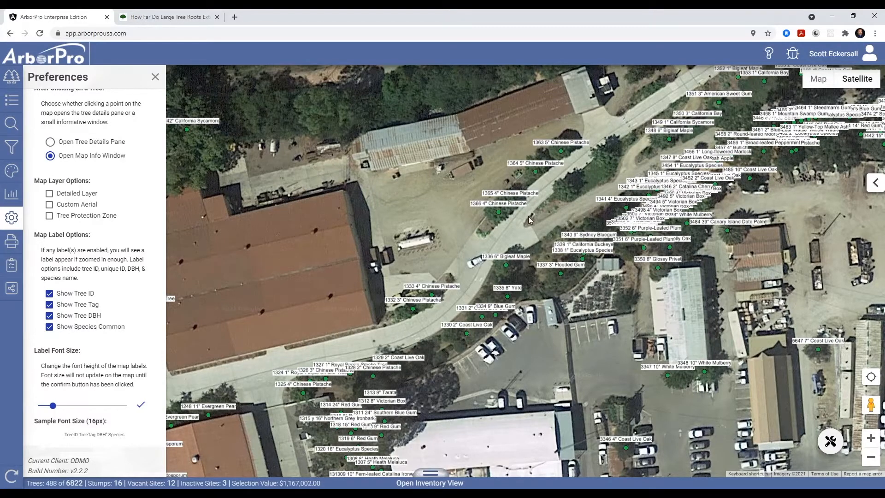
drag(559, 214, 643, 162)
drag(467, 319, 513, 224)
drag(377, 318, 455, 268)
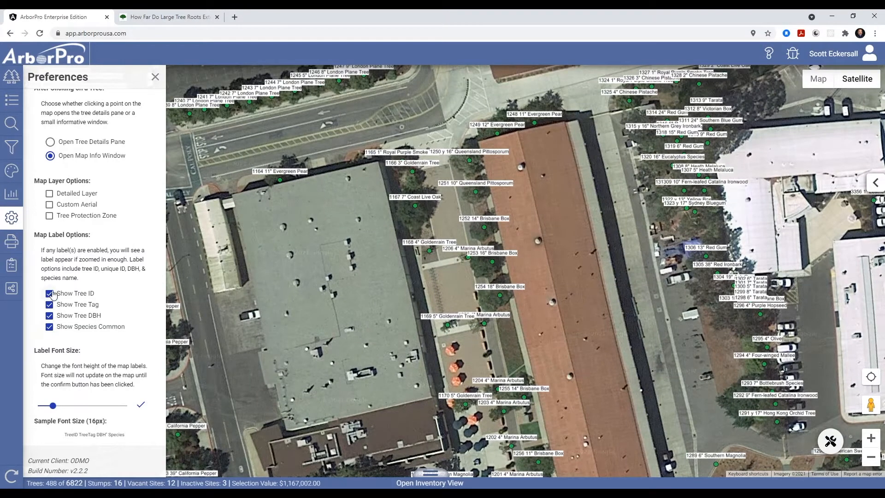
Step: Turn off the Tree Tag, Tree DBH and Species Common labels and check the remaining Tree ID labels across the map
click(49, 316)
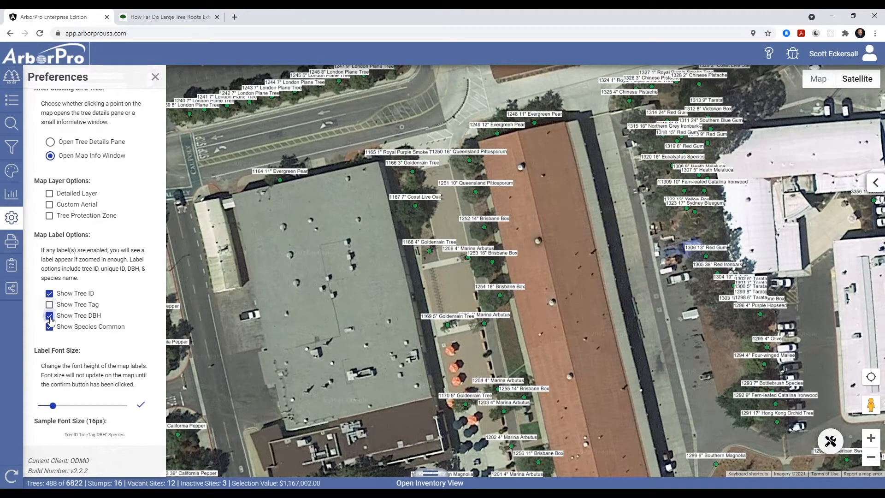
click(49, 305)
click(49, 326)
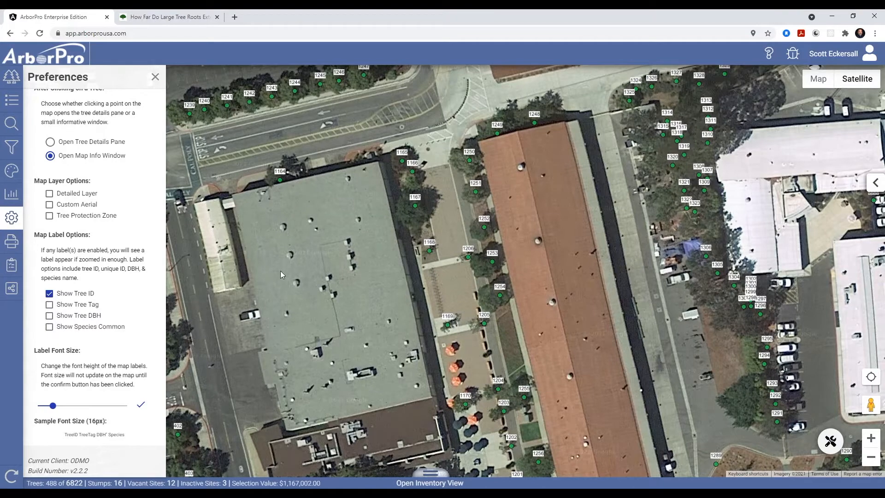
drag(440, 217, 535, 275)
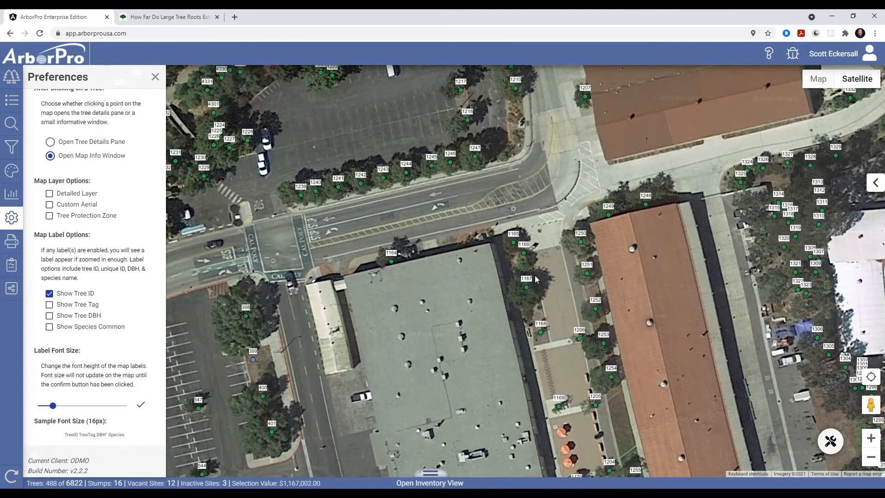
drag(359, 243, 609, 220)
drag(408, 278, 604, 251)
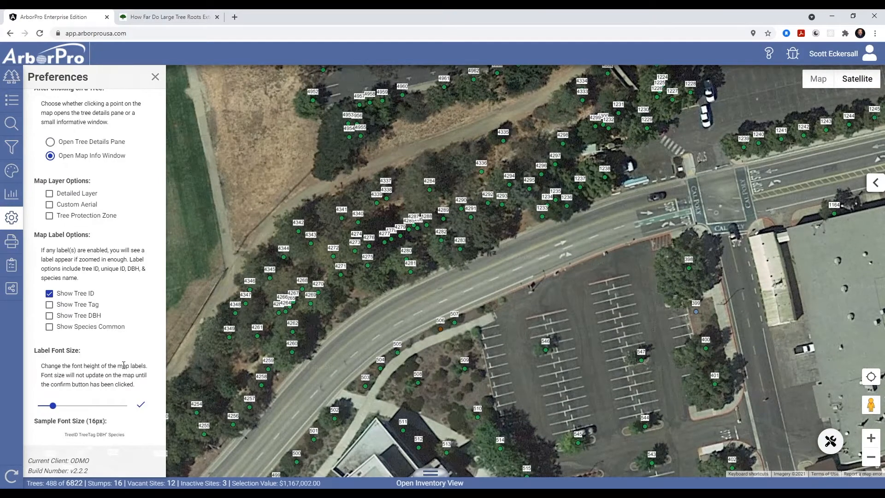
Step: Replace the Tree ID label with the Tree DBH and Species Common labels, toggling both off and on again to compare the map
click(49, 295)
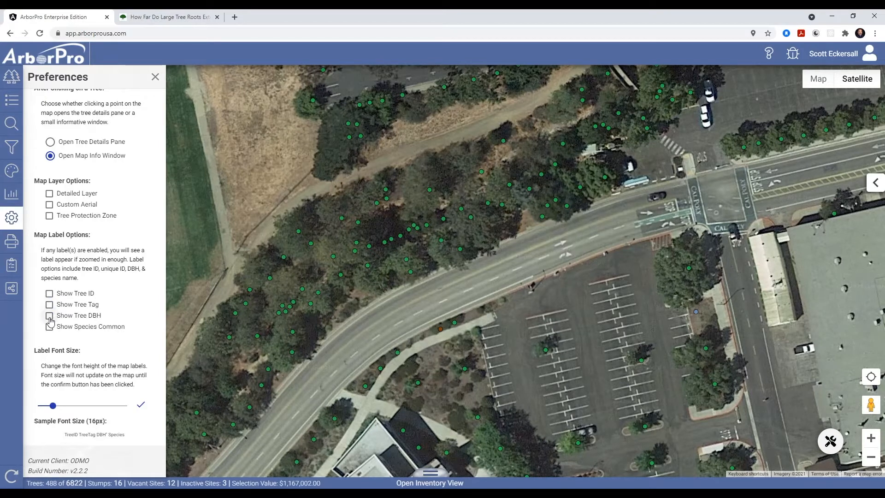
click(49, 317)
click(49, 328)
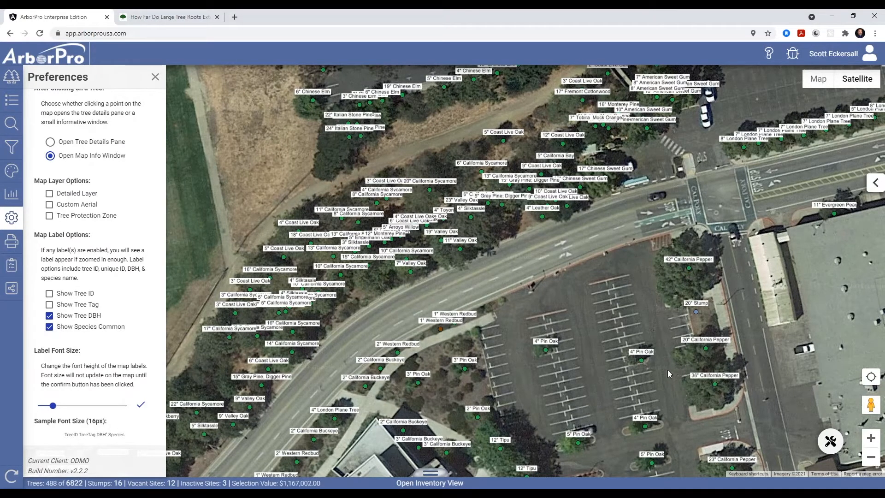
click(50, 316)
click(49, 327)
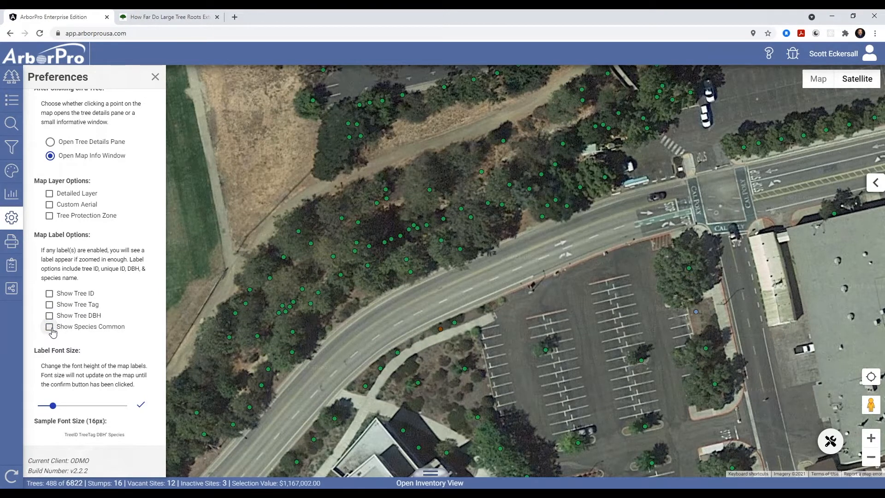
click(49, 327)
click(49, 316)
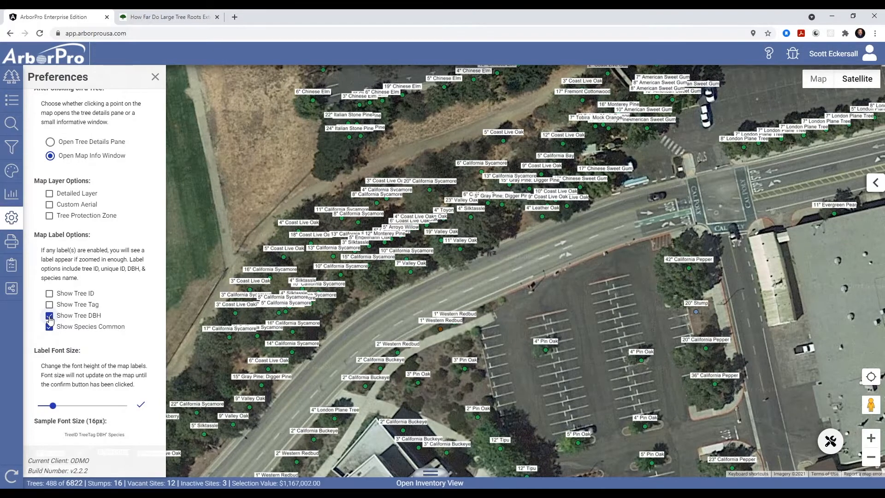
Step: Reduce the label font size to 14 px and further to 12 px, applying each size and checking the labels on the map
drag(52, 405, 47, 408)
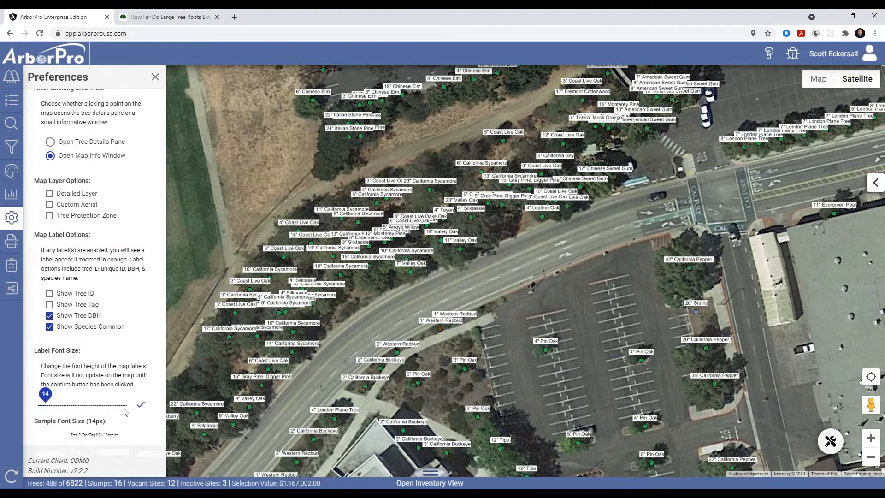
click(141, 406)
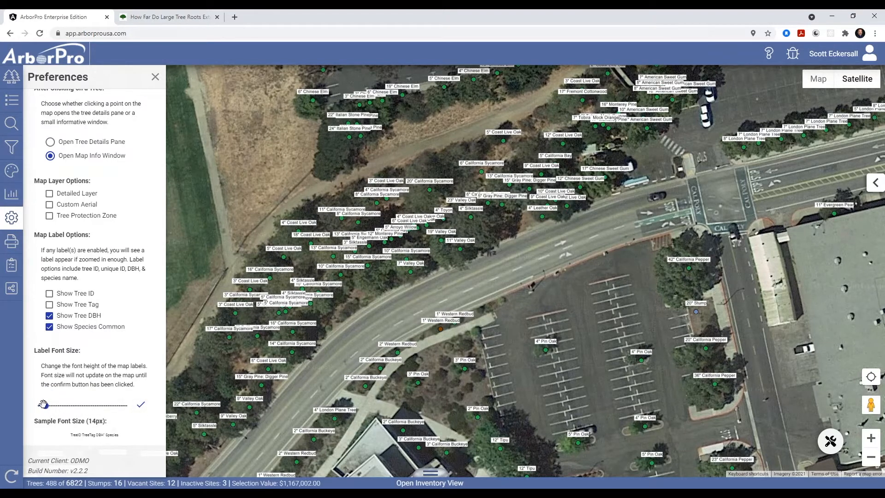
drag(46, 406, 37, 406)
click(140, 406)
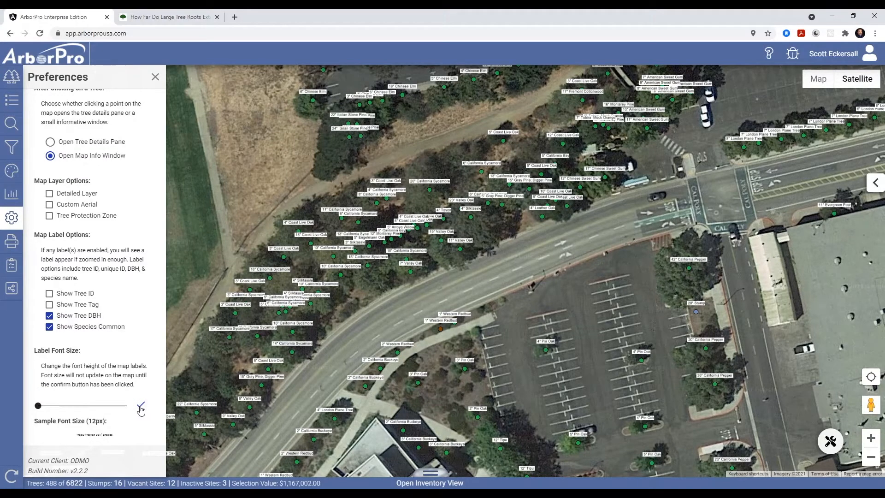
drag(352, 288, 566, 268)
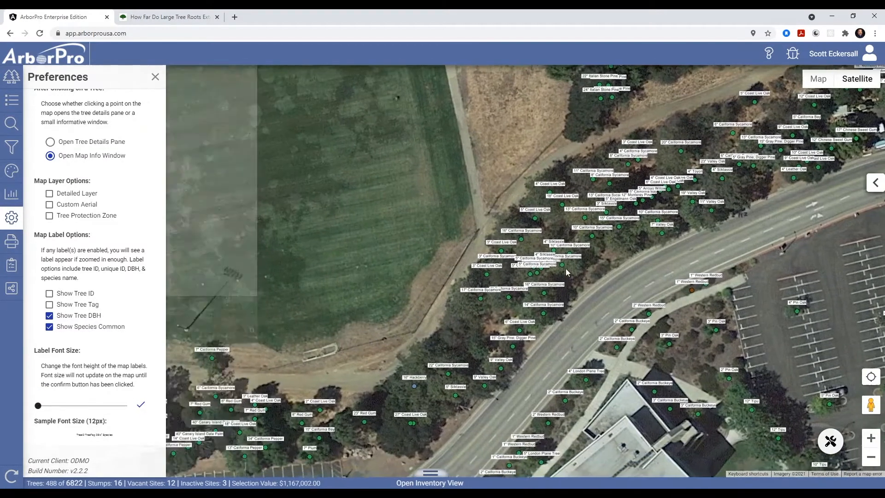
drag(485, 399, 547, 276)
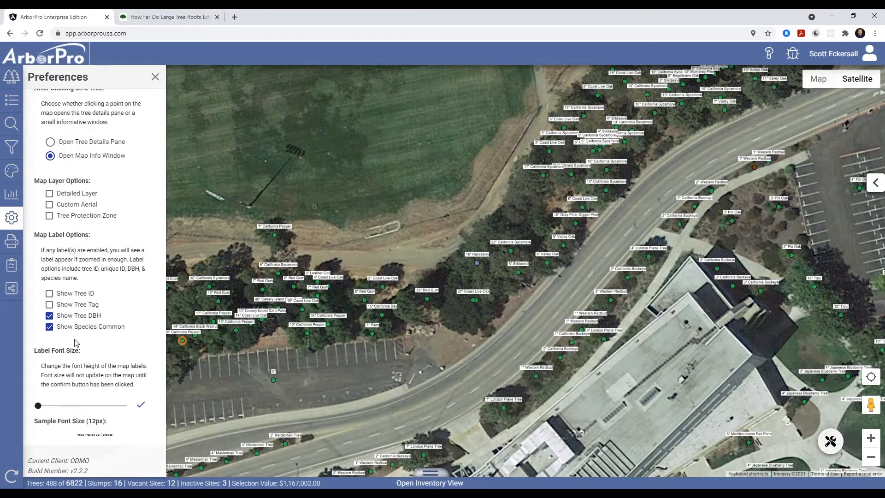
Step: Switch the labels to Tree ID only, apply a label font size of 26 px and check the labels along the road
click(50, 294)
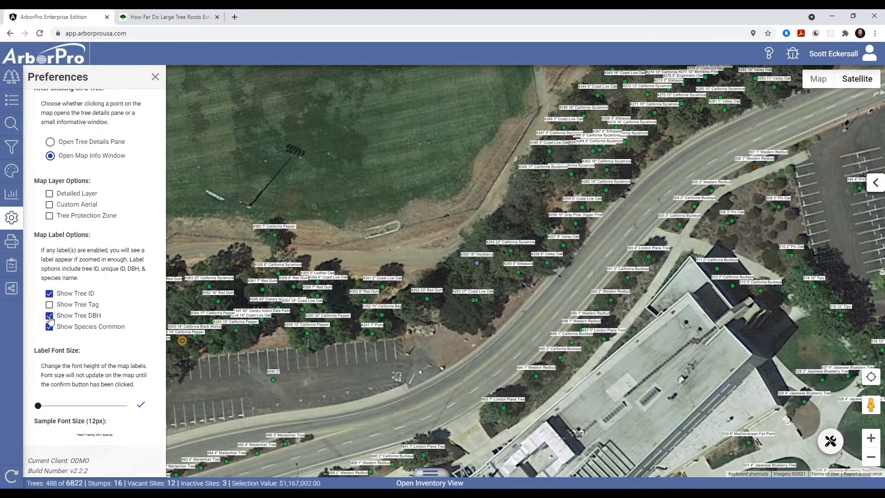
click(50, 315)
click(49, 327)
drag(38, 406, 90, 405)
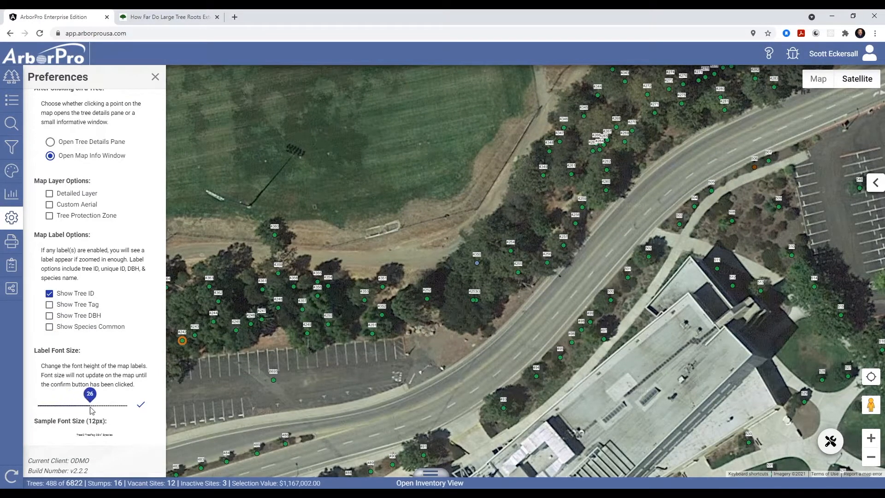
click(140, 406)
drag(507, 288, 673, 169)
drag(390, 368, 516, 273)
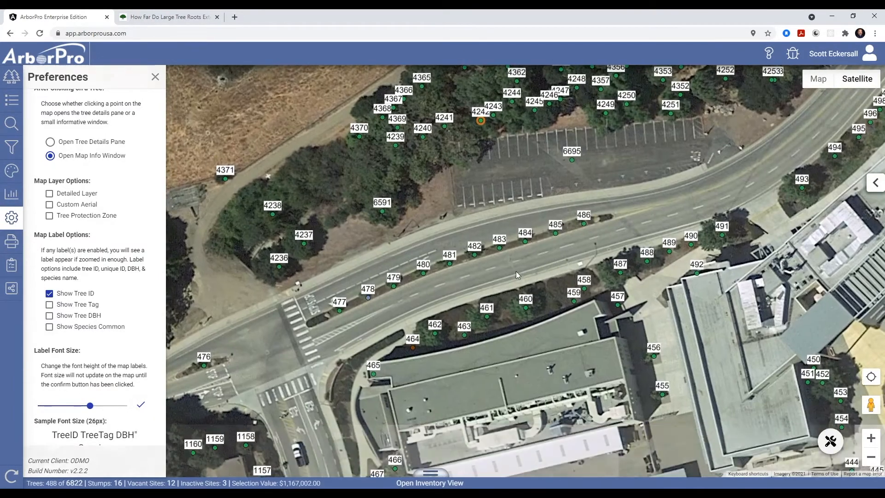
Step: Apply a label font size of 24 px, followed by a smaller size of 18 px
drag(90, 405, 83, 405)
click(139, 405)
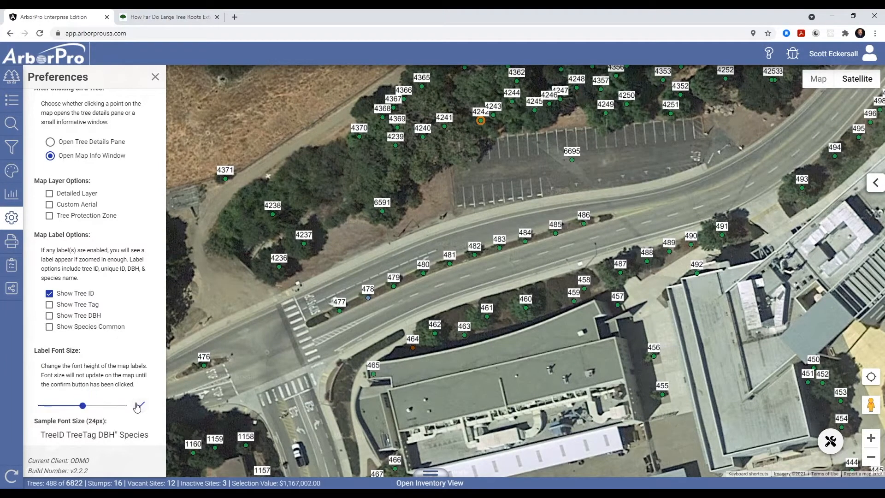
scroll(95, 343, down, 2)
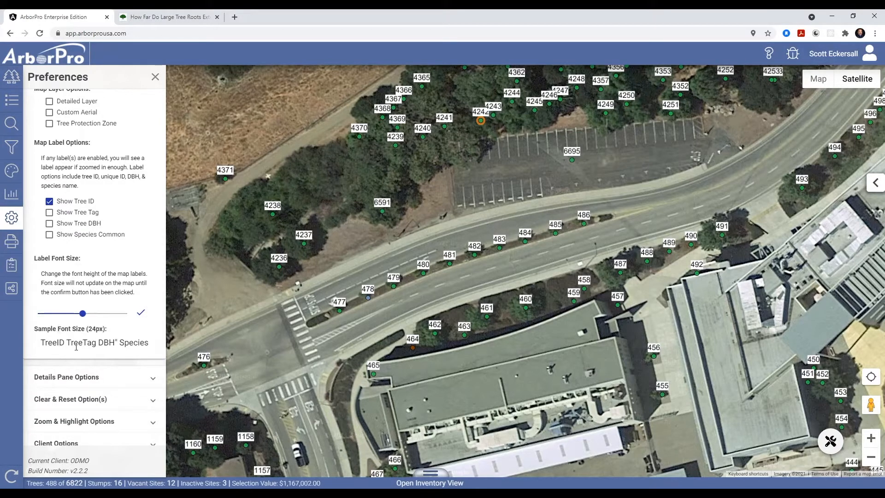
drag(82, 314, 38, 314)
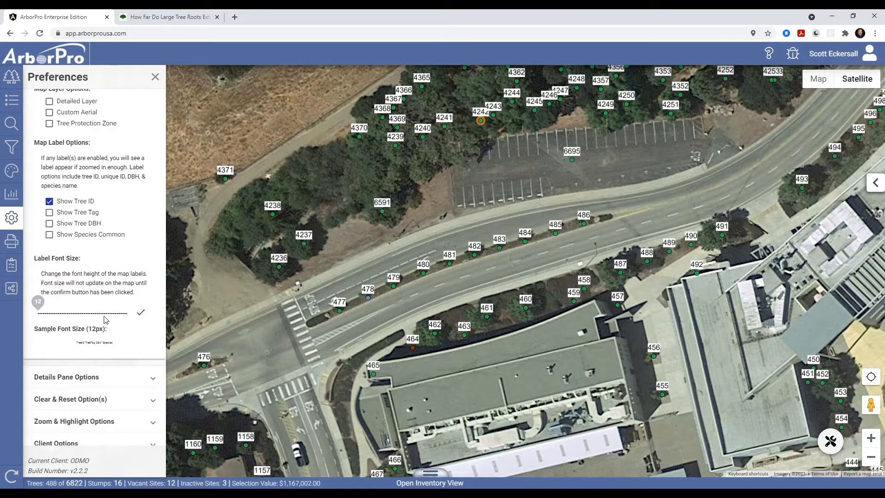
key(Right)
key(Right)
key(Right)
key(Right)
key(Right)
key(Right)
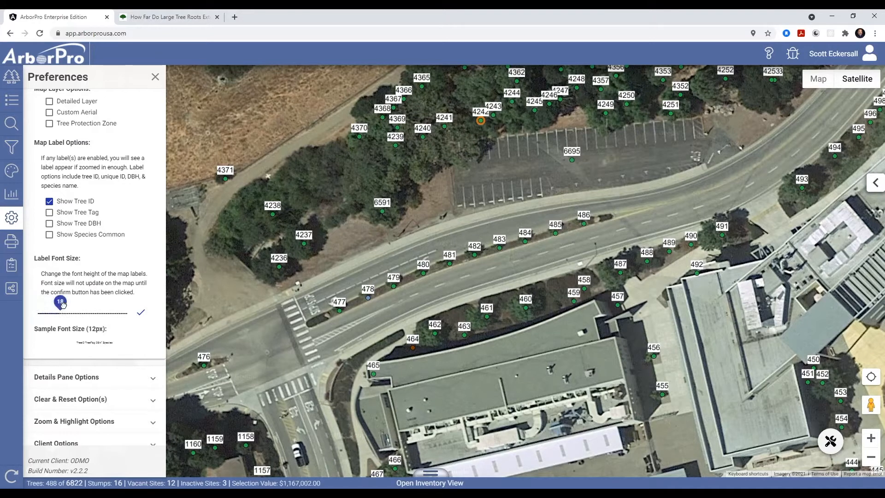
click(141, 314)
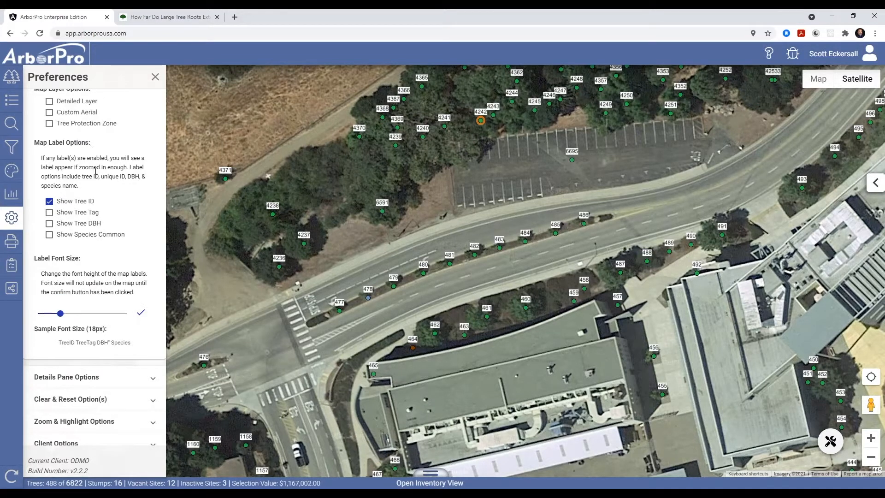
Step: Collapse the Map Options and open the Details Pane Options with the Fast Add New Trees setting
scroll(101, 206, up, 6)
click(53, 102)
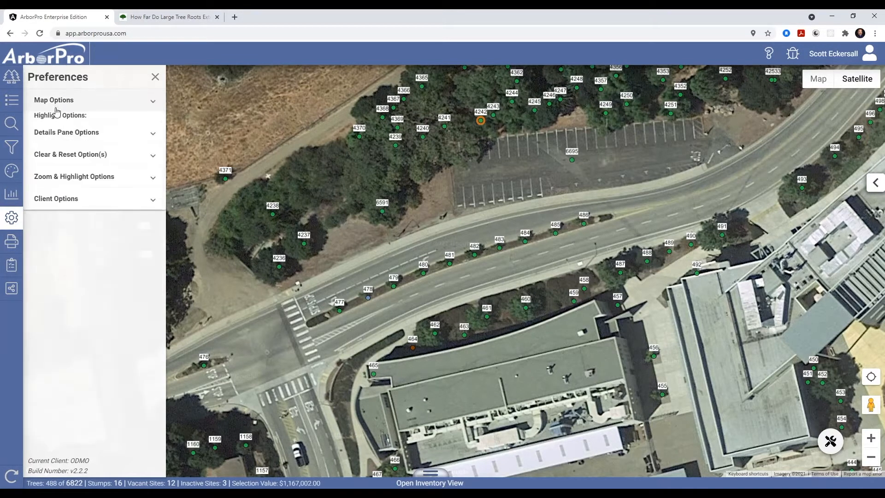
click(68, 133)
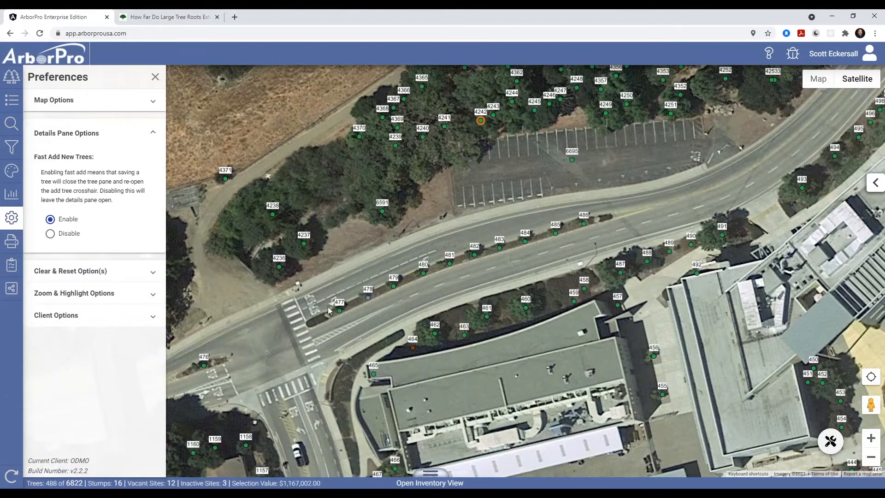
Step: Turn off the Tree ID label in the Map Options and collapse that section again
scroll(329, 304, down, 1)
scroll(330, 306, down, 1)
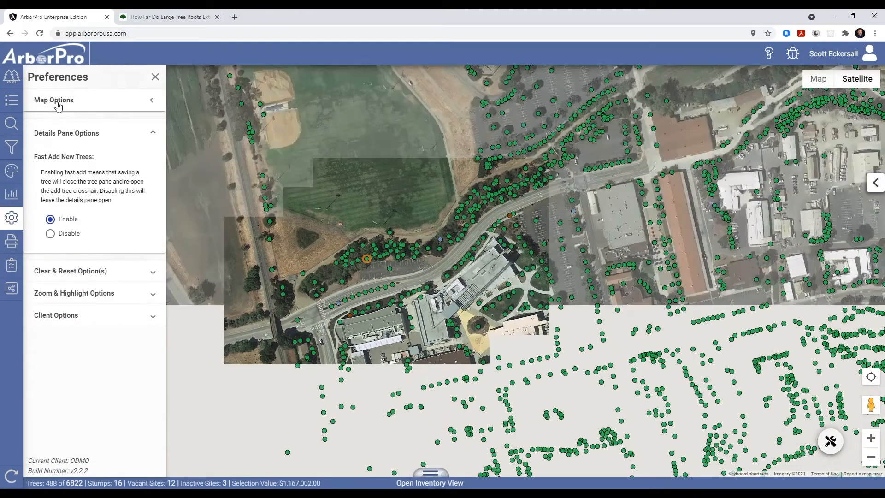
click(46, 102)
scroll(87, 358, down, 5)
click(50, 202)
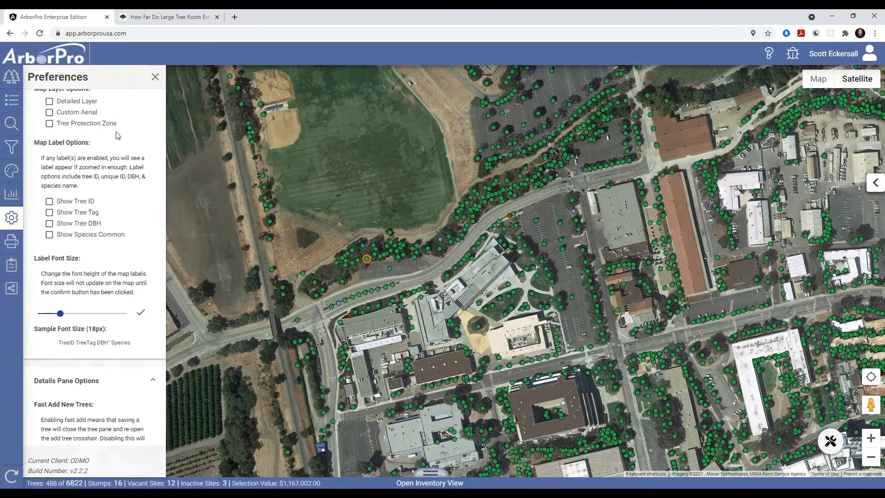
scroll(117, 138, up, 5)
click(121, 103)
Step: Disable Fast Add New Trees in the Details Pane Options
click(73, 131)
click(72, 131)
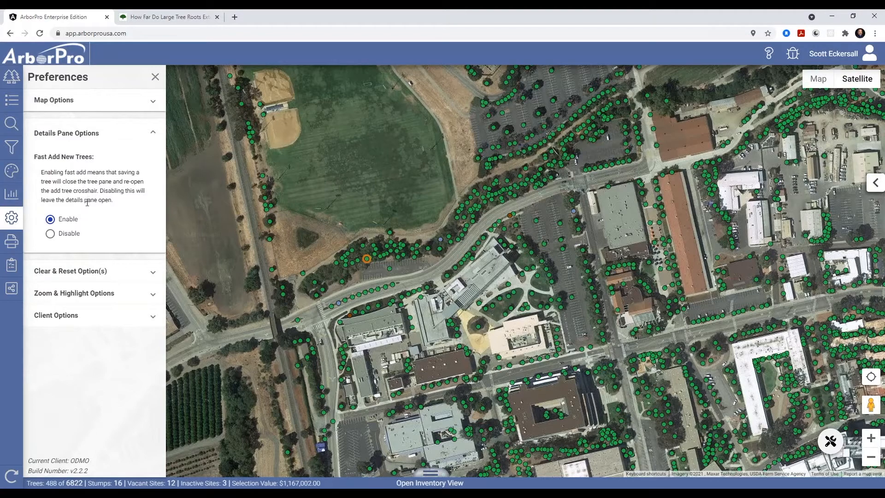
drag(490, 353, 501, 167)
drag(500, 345, 488, 143)
drag(478, 223, 457, 122)
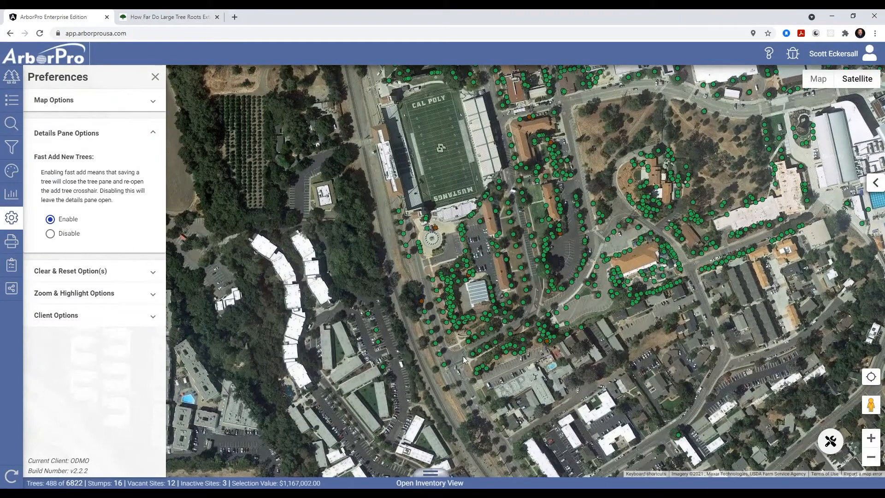
click(50, 234)
Step: Start adding a tree and place it on the north side of the curved road, just east of the large intersection
drag(521, 355, 464, 208)
drag(568, 281, 720, 347)
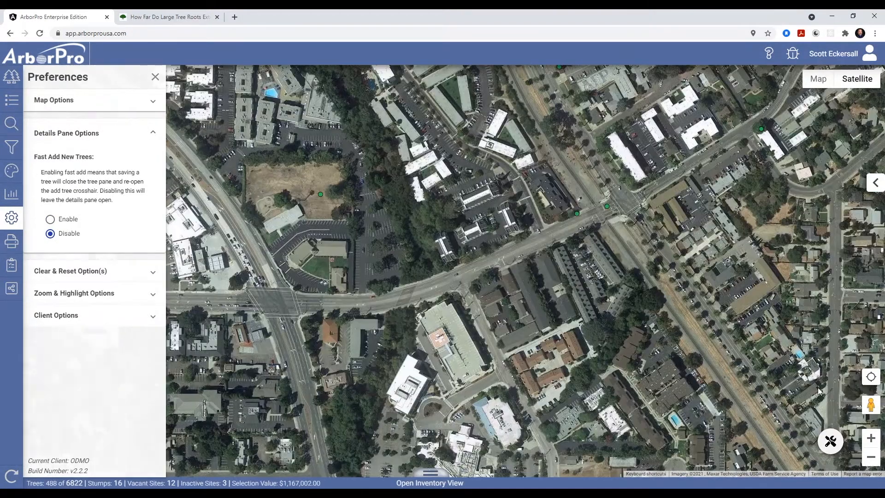
click(830, 441)
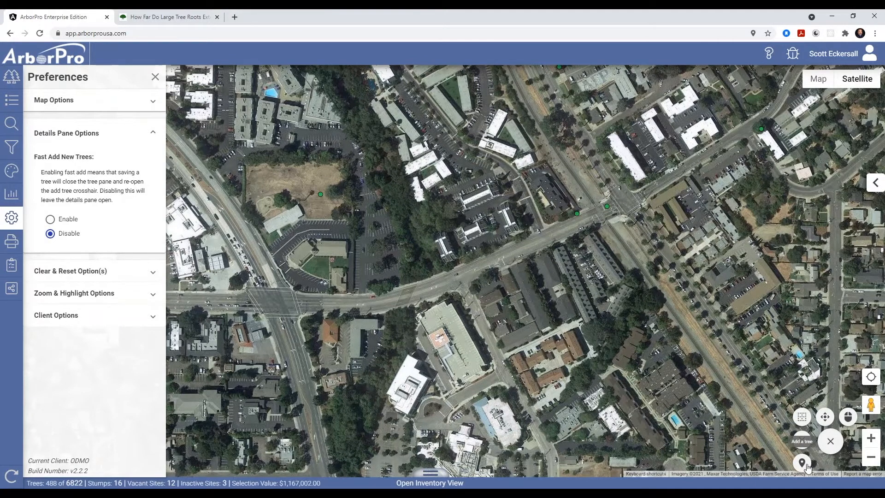
click(808, 467)
drag(510, 313, 563, 291)
click(472, 259)
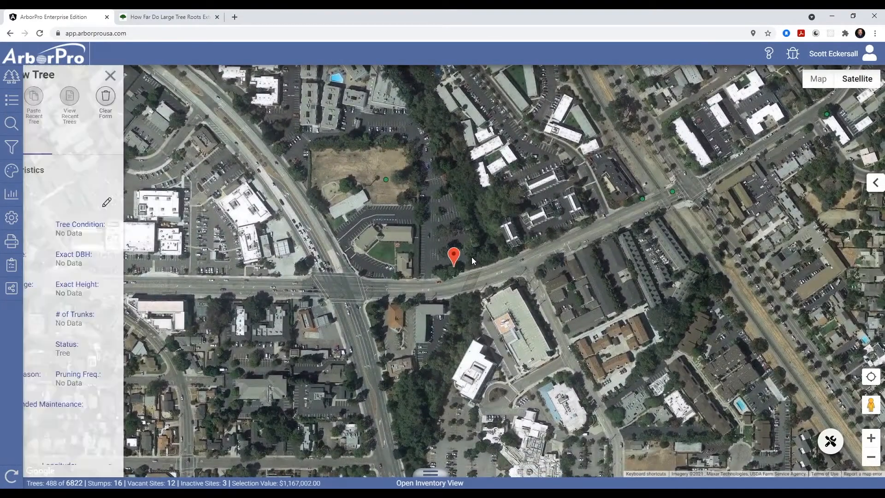
Step: Save the new tree with the species Coast Live Oak, and look over its details before closing them
click(100, 193)
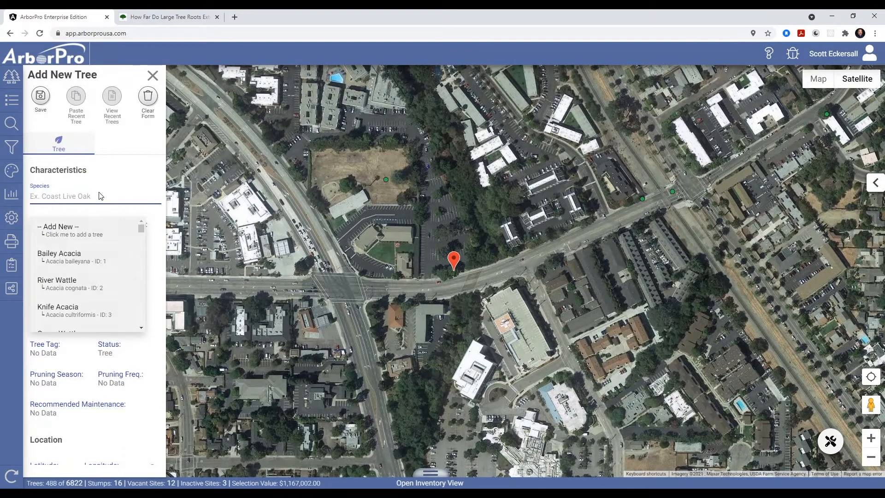
text(coast)
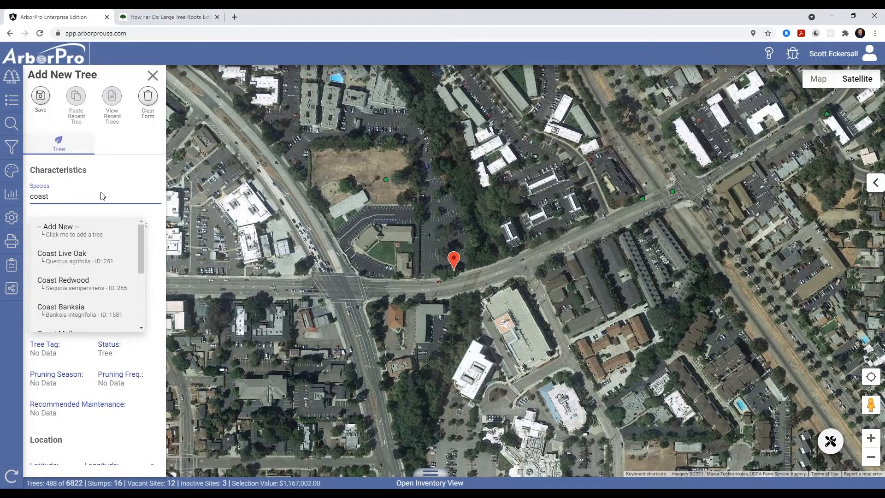
click(100, 255)
click(41, 104)
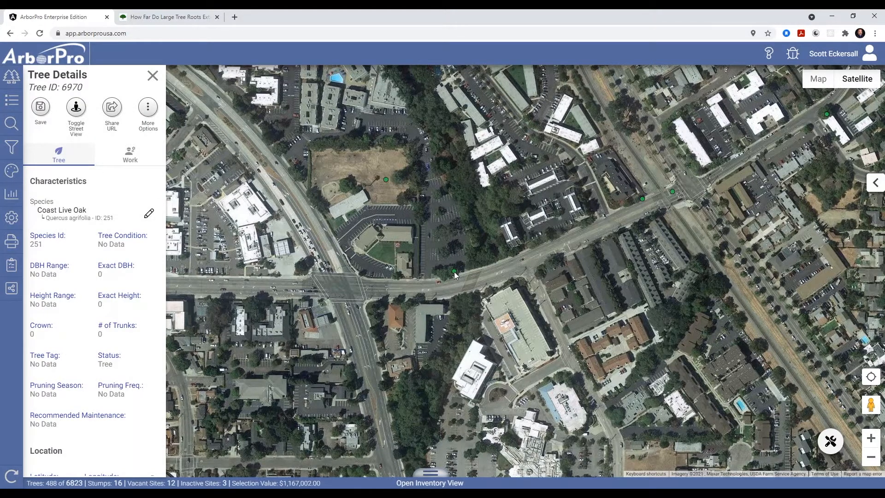
scroll(110, 321, down, 10)
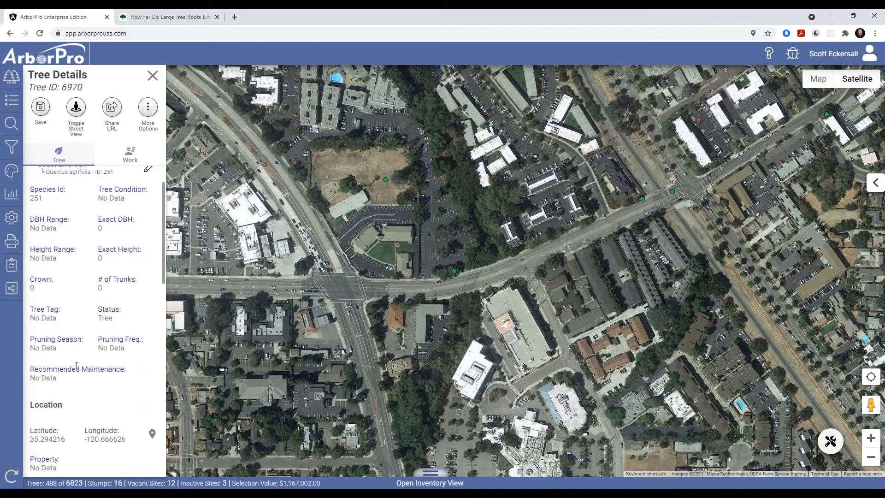
click(152, 75)
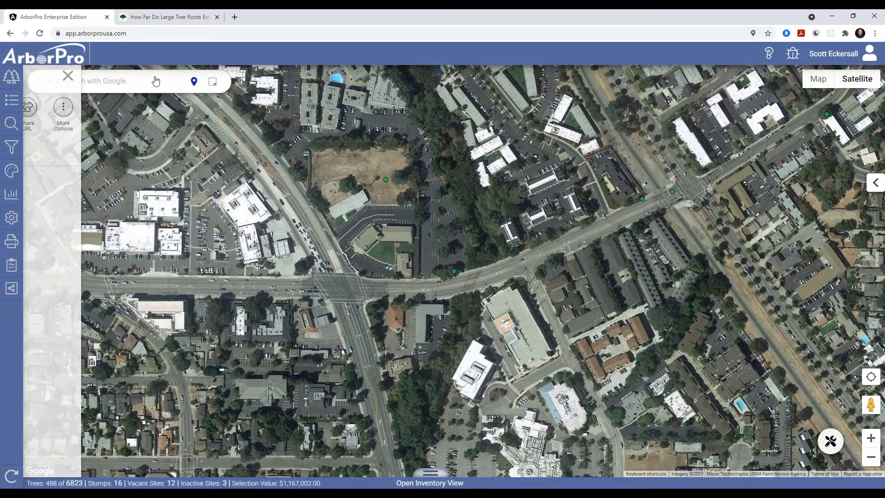
Step: Enable Fast Add New Trees in the Details Pane Options and close the preferences
click(11, 220)
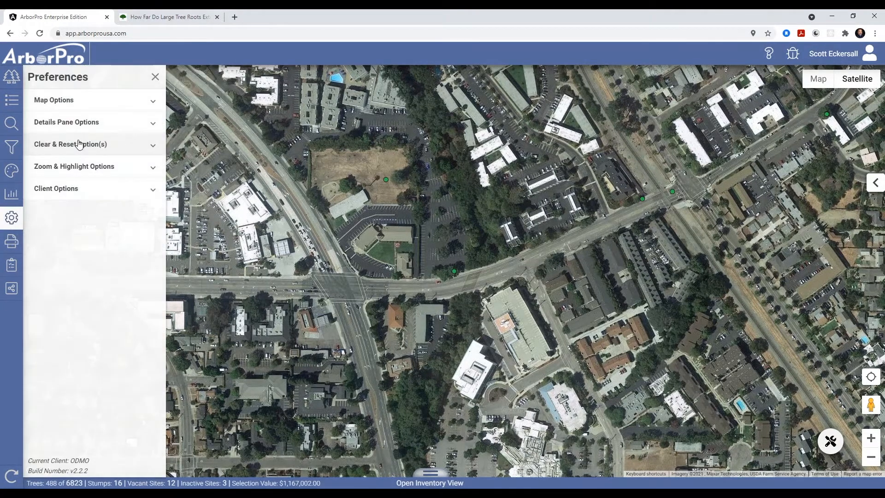
click(78, 125)
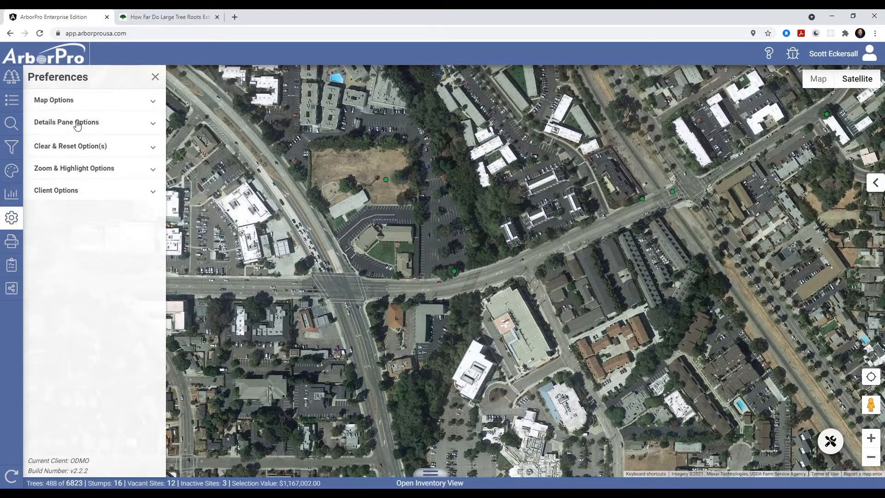
click(50, 220)
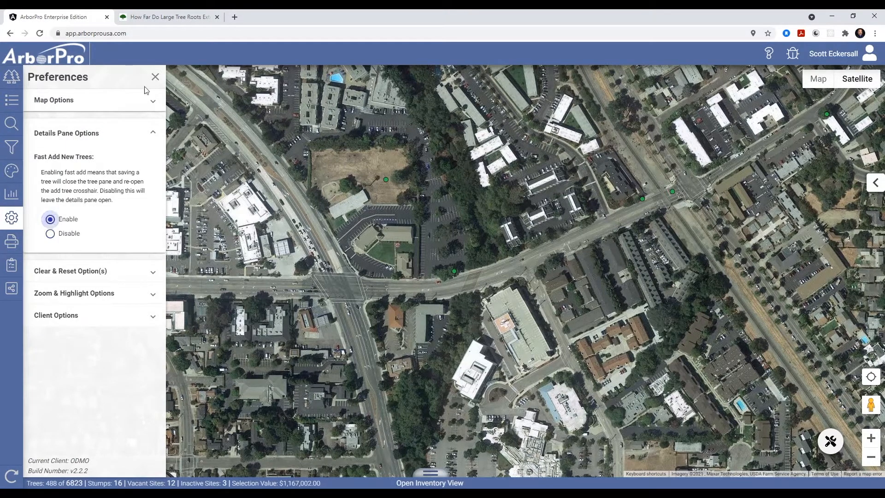
click(156, 77)
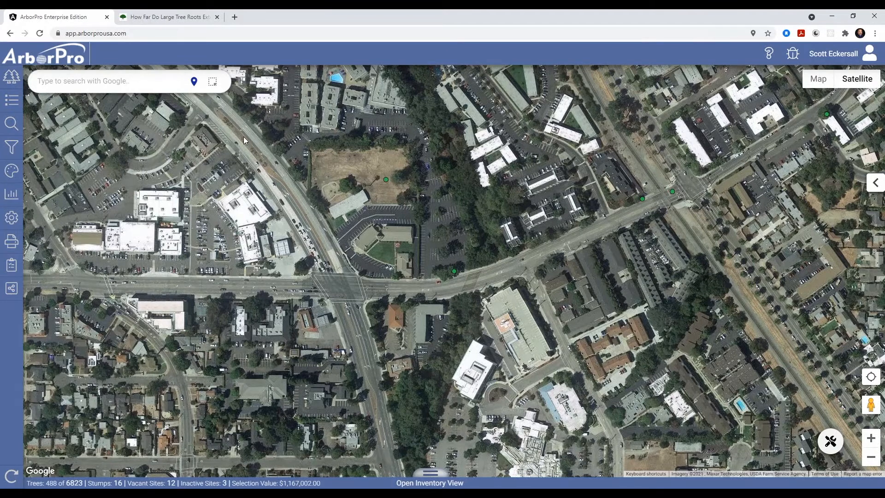
Step: Start adding a tree and place it just west of the existing tree on the north side of the curved road
click(831, 441)
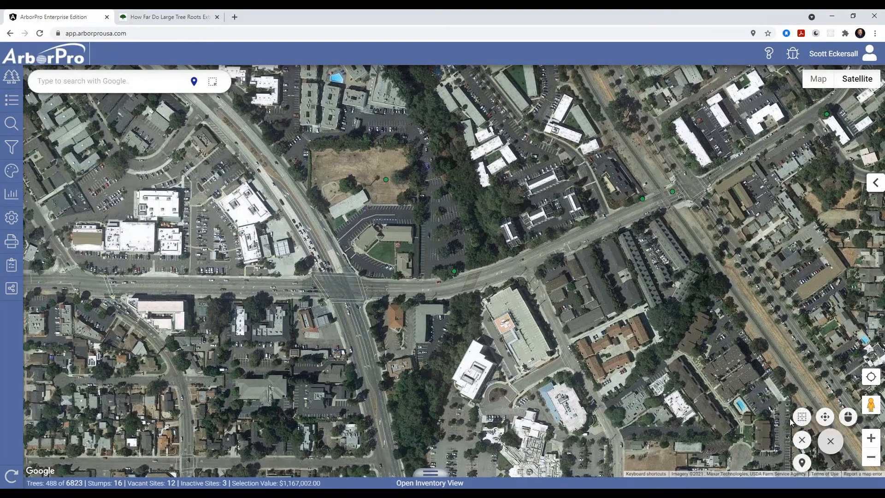
click(802, 462)
mouse_move(499, 307)
mouse_down()
mouse_move(517, 297)
mouse_move(498, 295)
mouse_move(523, 356)
mouse_move(507, 305)
mouse_up()
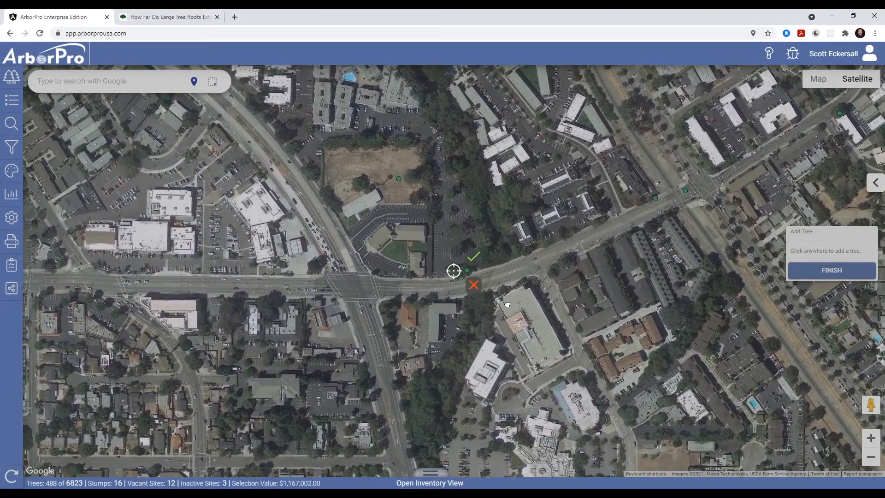
click(473, 257)
Step: Set the new tree's species to Flaxleaf Paperbark and save it
click(94, 196)
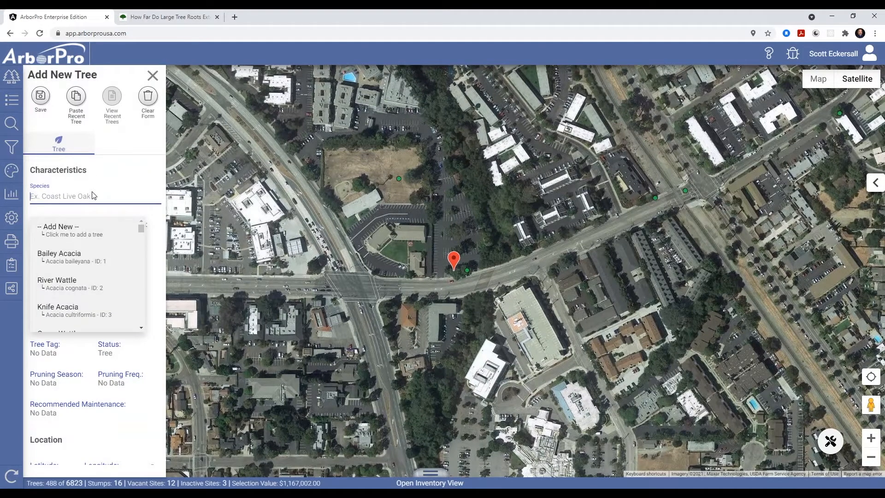
text(mela)
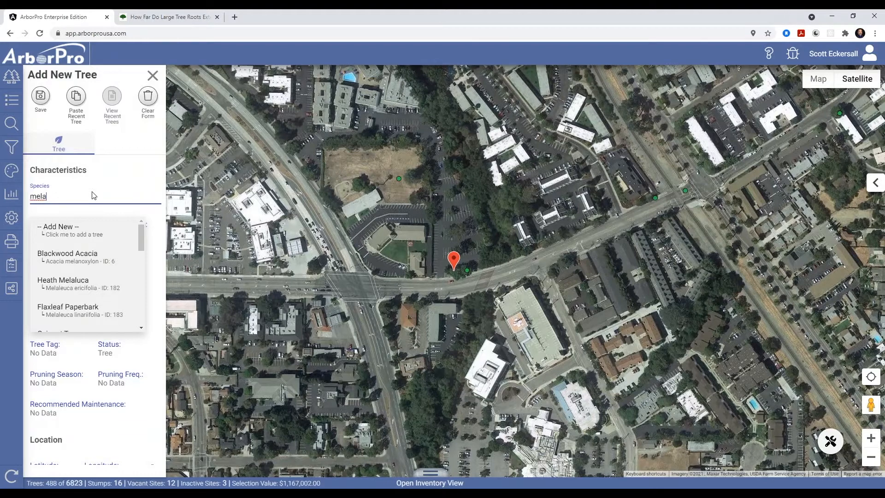
text(le)
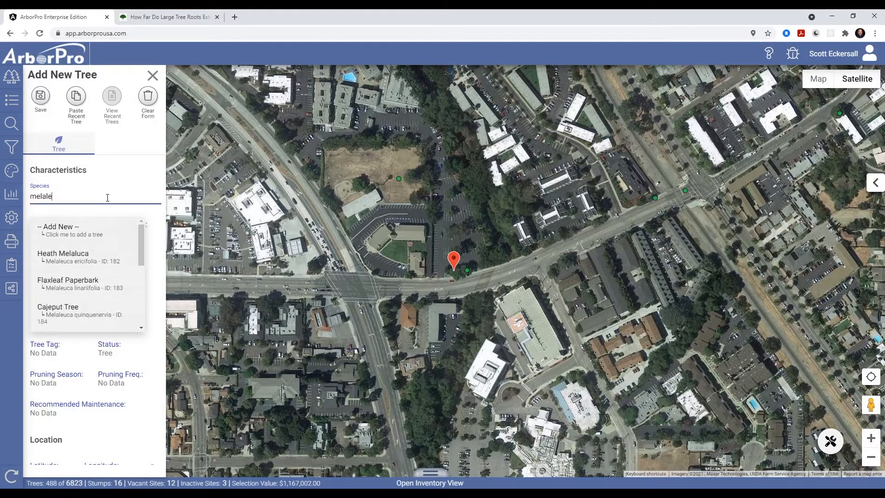
text(u)
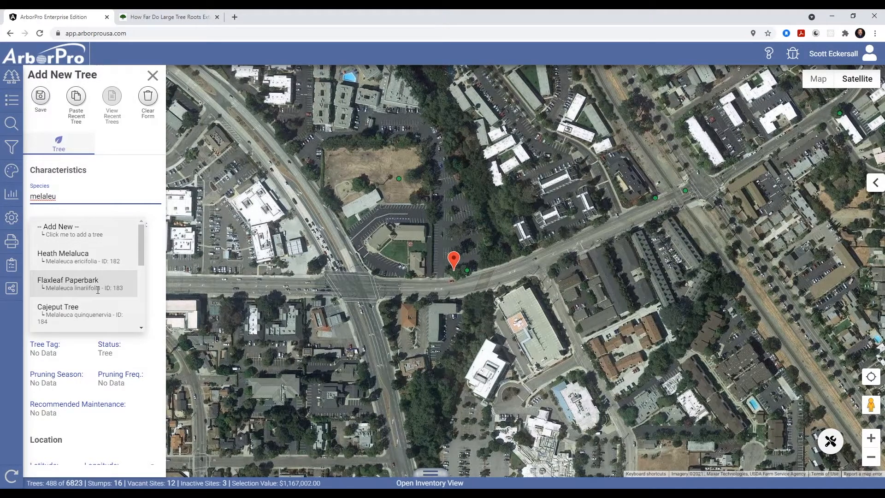
click(97, 289)
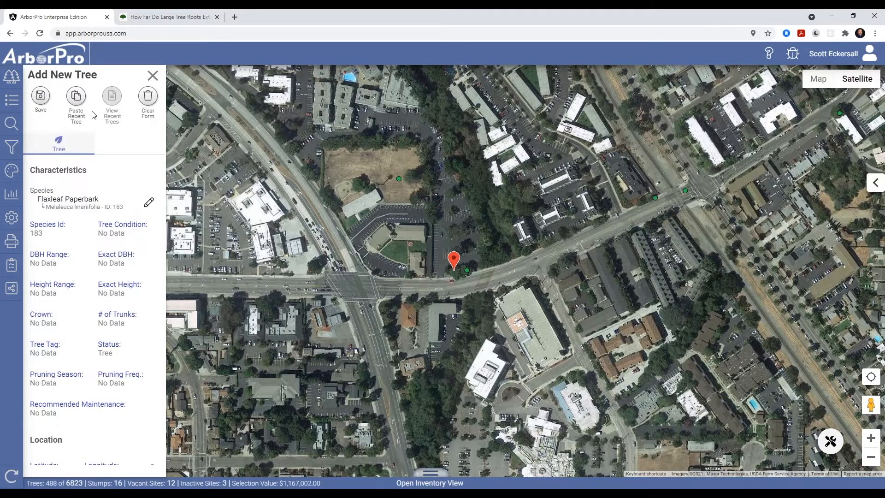
click(38, 101)
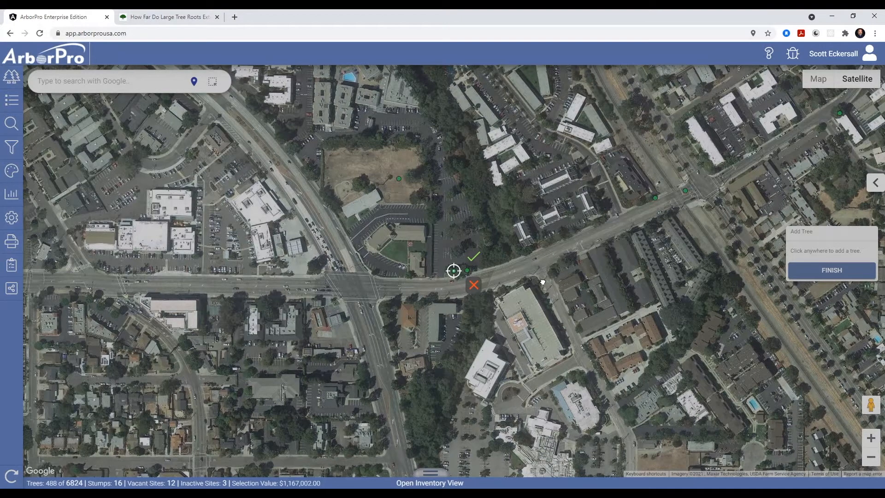
Step: Place another tree in the parking lot just north of the two roadside trees, paste the recent tree's data and save it
drag(542, 282, 540, 291)
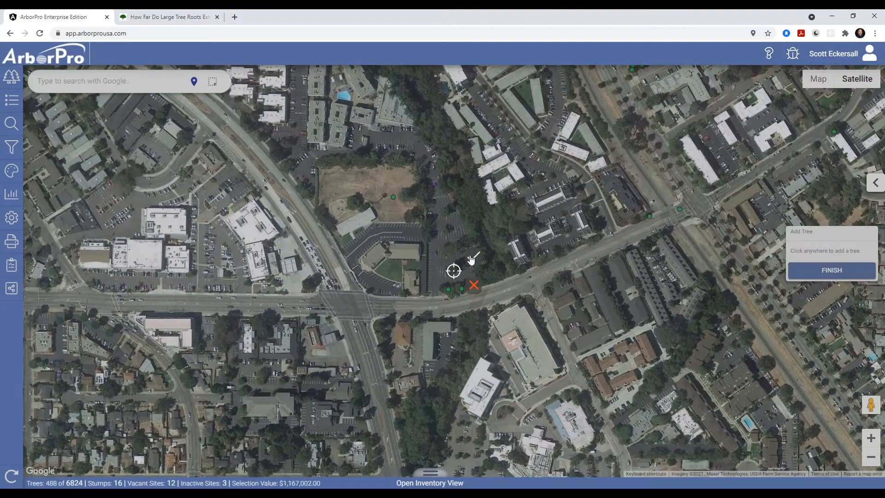
click(472, 258)
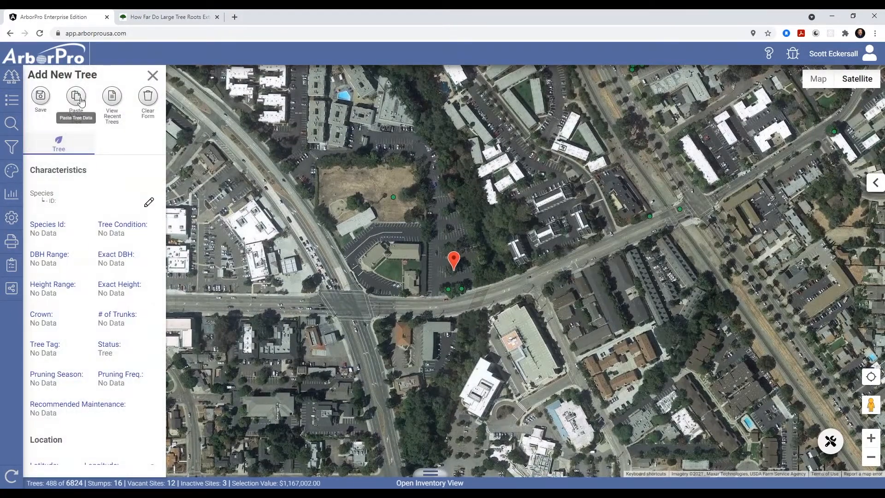
click(81, 101)
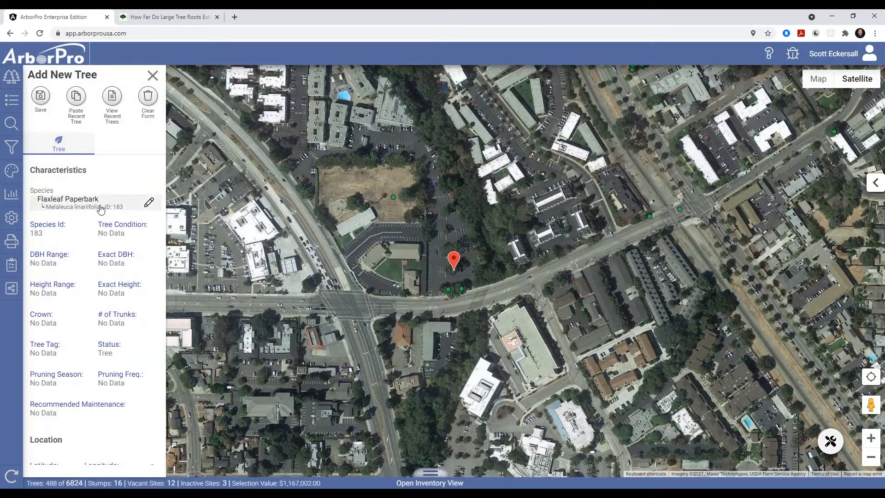
click(41, 105)
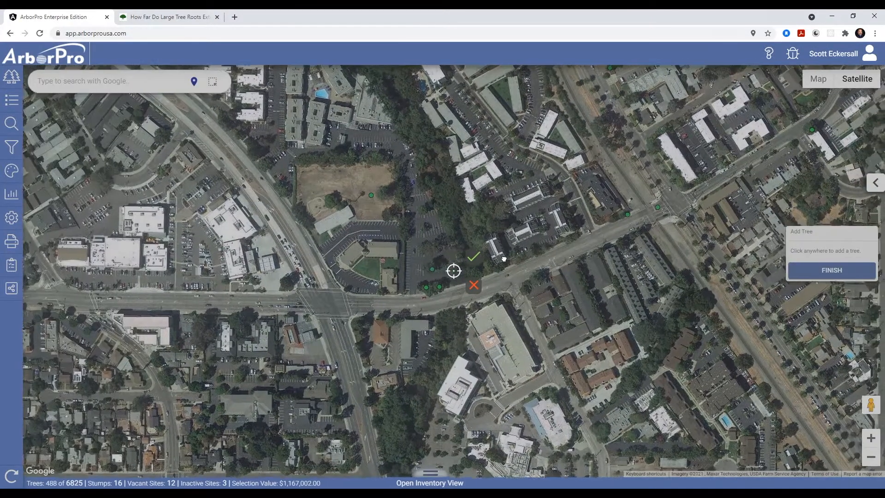
Step: Add one more tree just northeast of the last one using the recent tree's data, save it and finish adding trees
drag(503, 259, 517, 266)
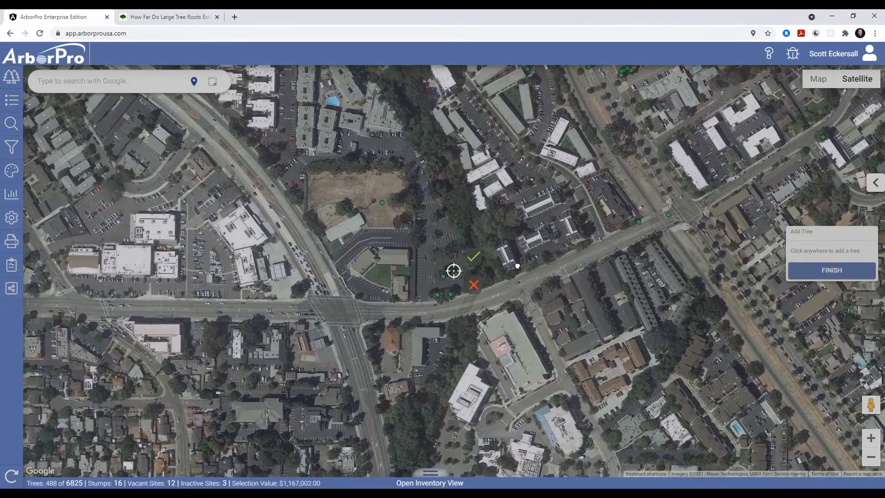
click(474, 258)
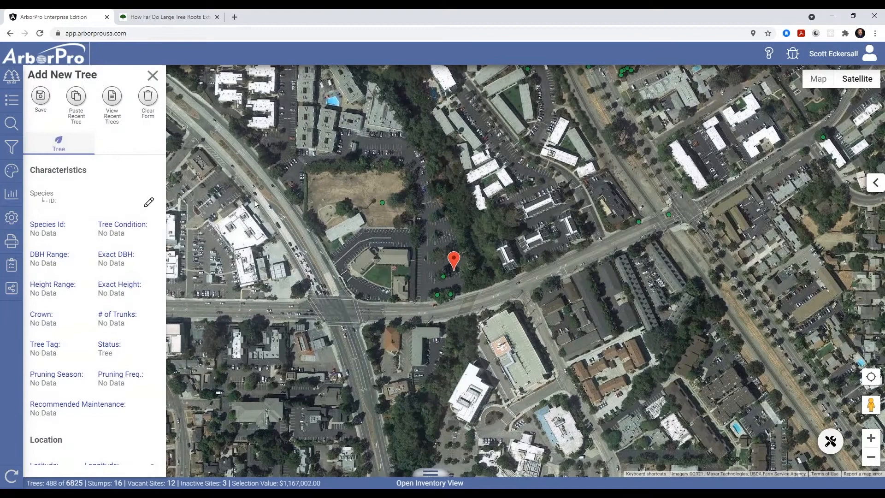
click(80, 103)
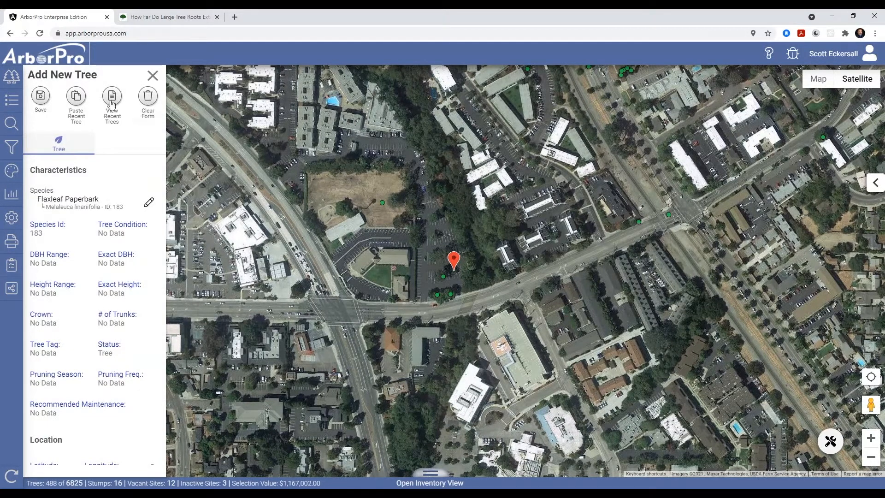
click(41, 101)
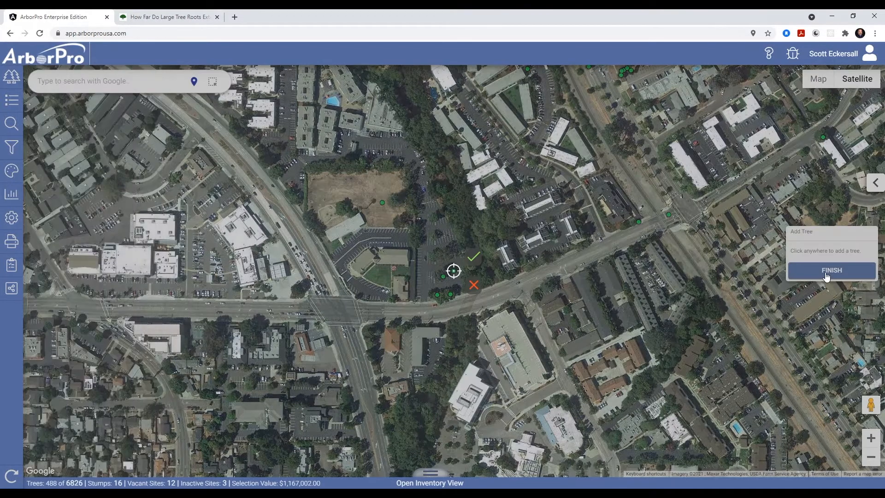
click(829, 273)
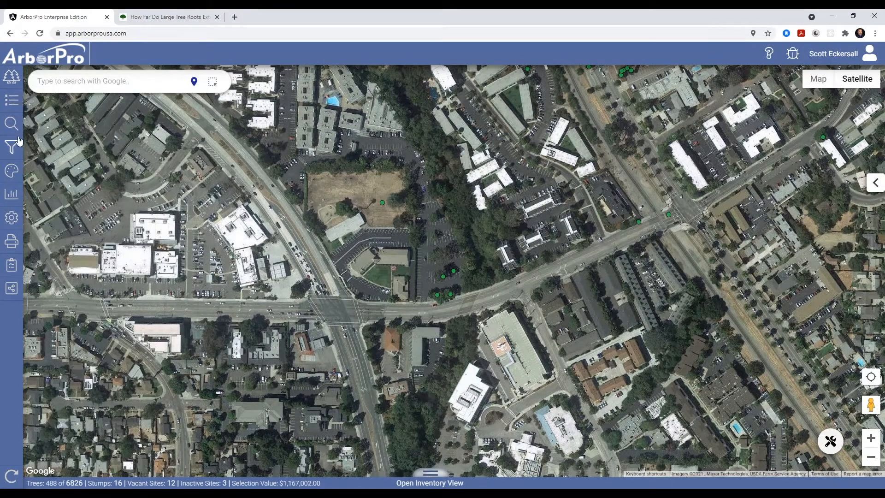
Step: Review the Details Pane Options and the Clear & Reset Option(s) in the preferences, and close the preferences
click(9, 220)
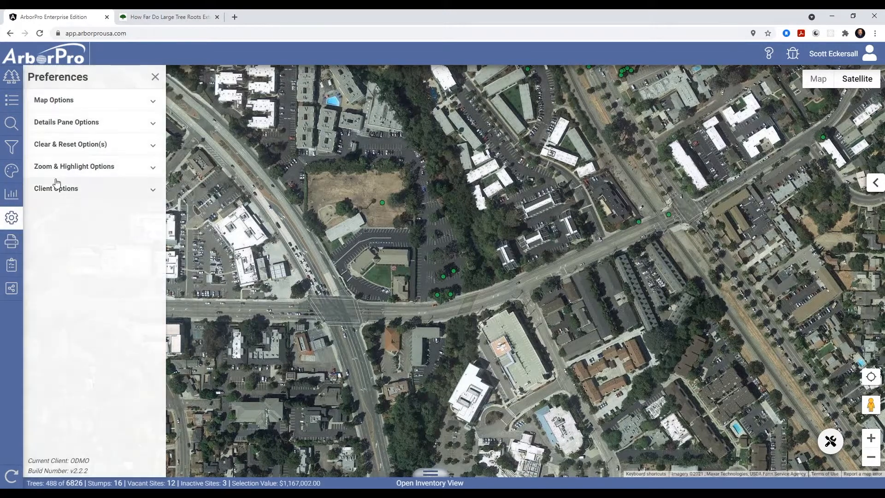
click(79, 129)
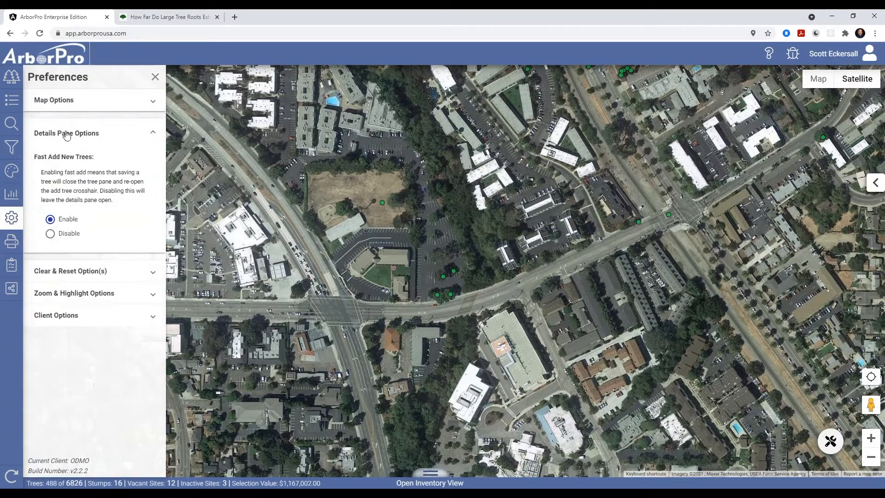
click(81, 136)
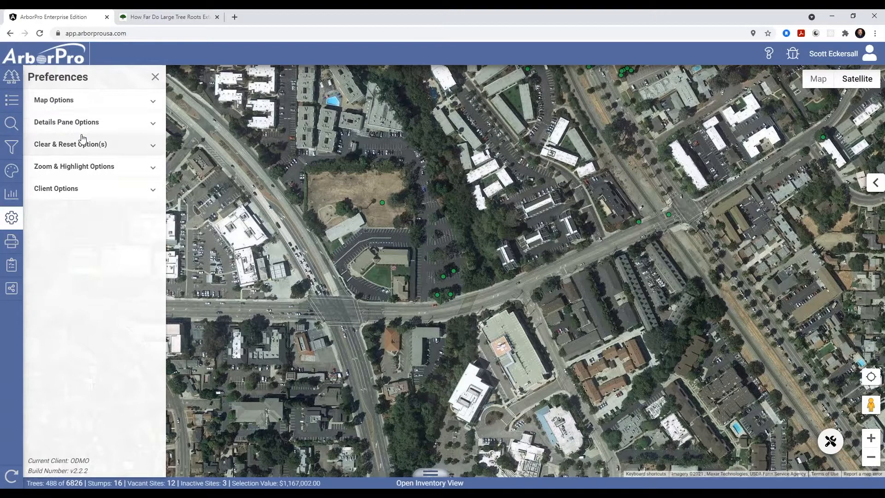
click(85, 149)
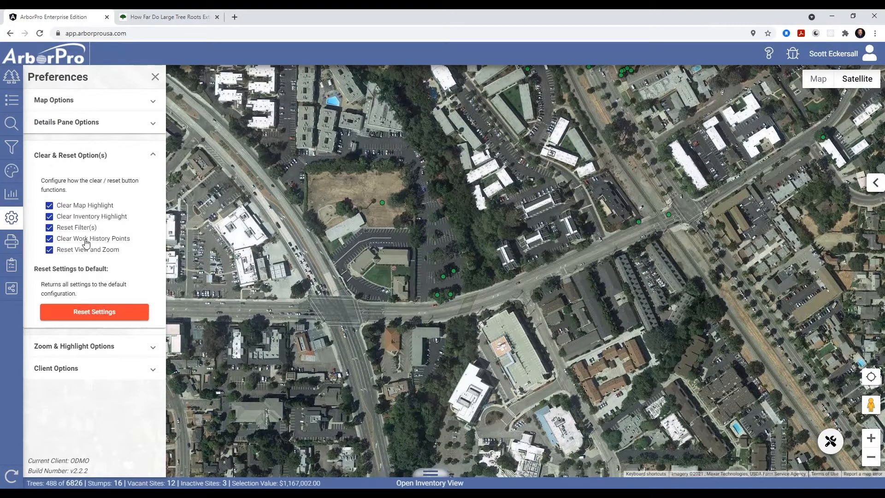
click(154, 78)
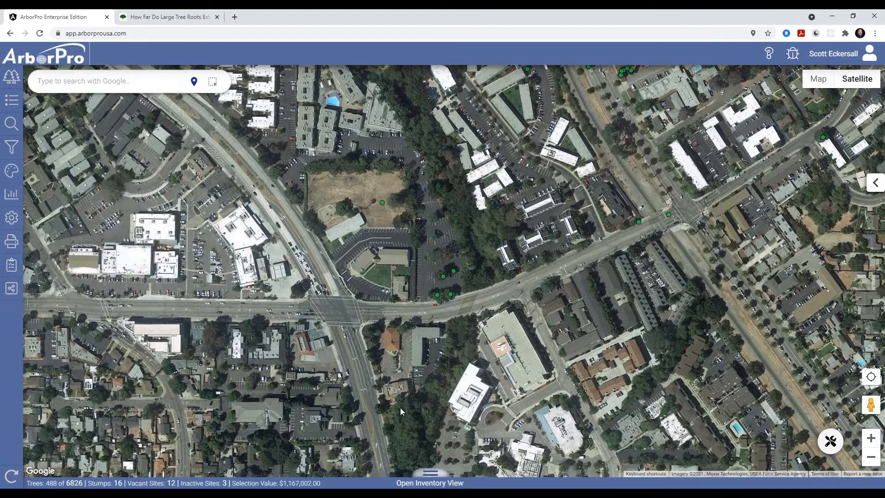
Step: Open the inventory view and select the two Olive trees 6108 and 6106 in the Map Selection list
click(449, 483)
click(35, 296)
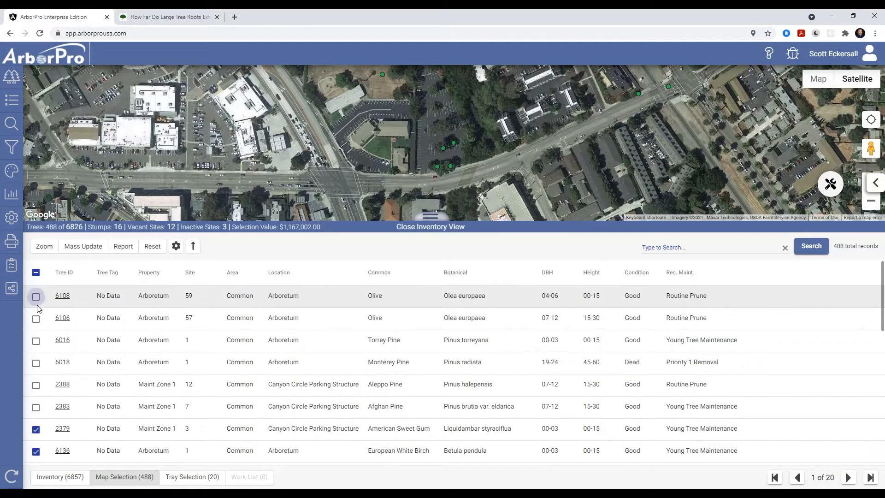
click(36, 318)
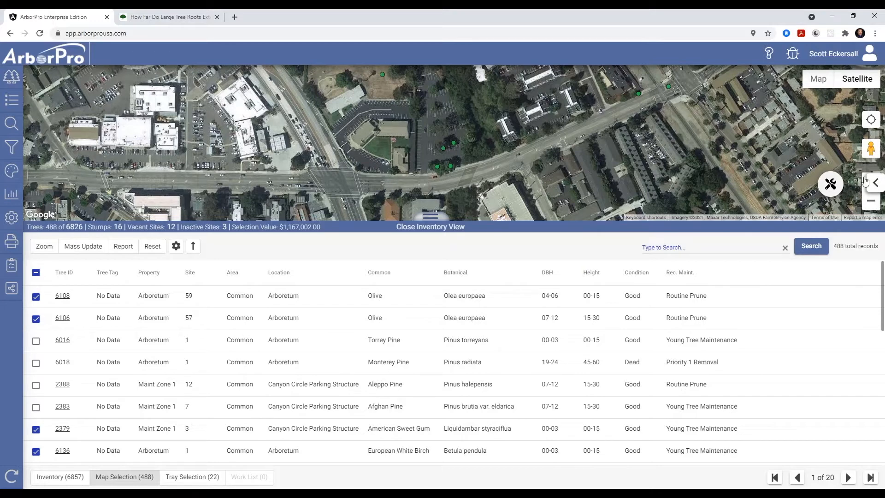
Step: Select the four trees beside the curved road with a polygon selection, extending its lower edge south across the road
click(831, 187)
click(802, 160)
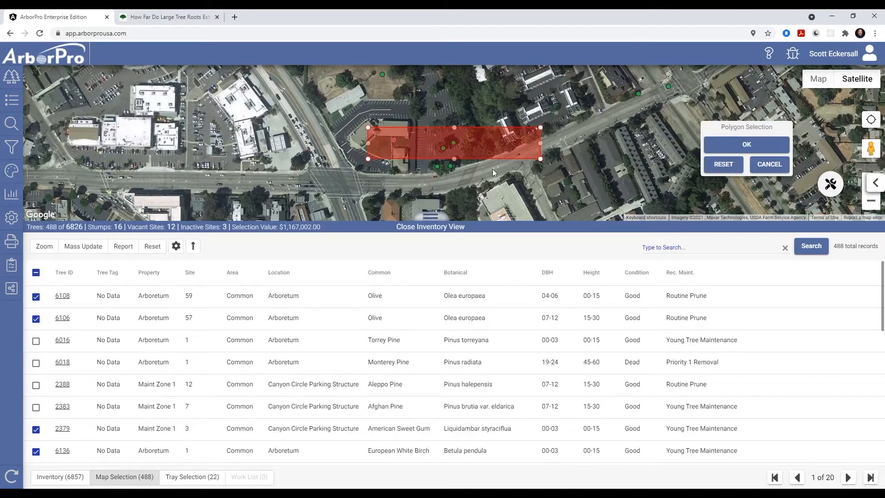
drag(449, 187, 445, 208)
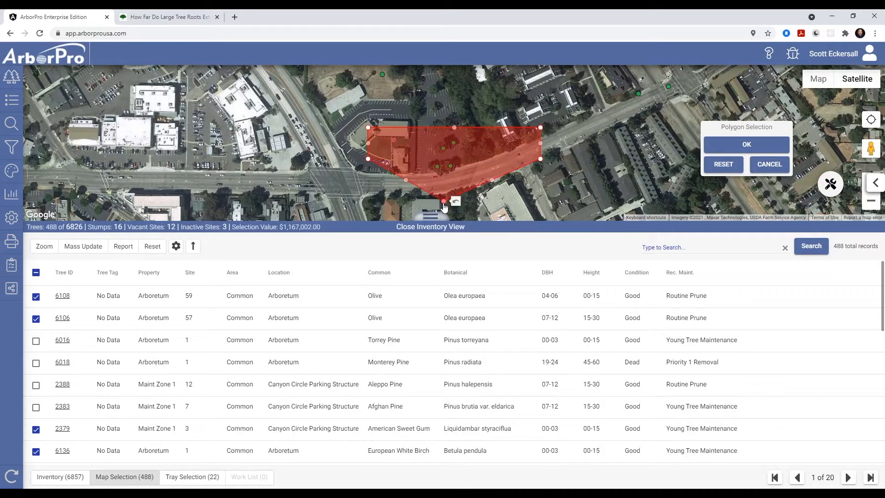
click(738, 146)
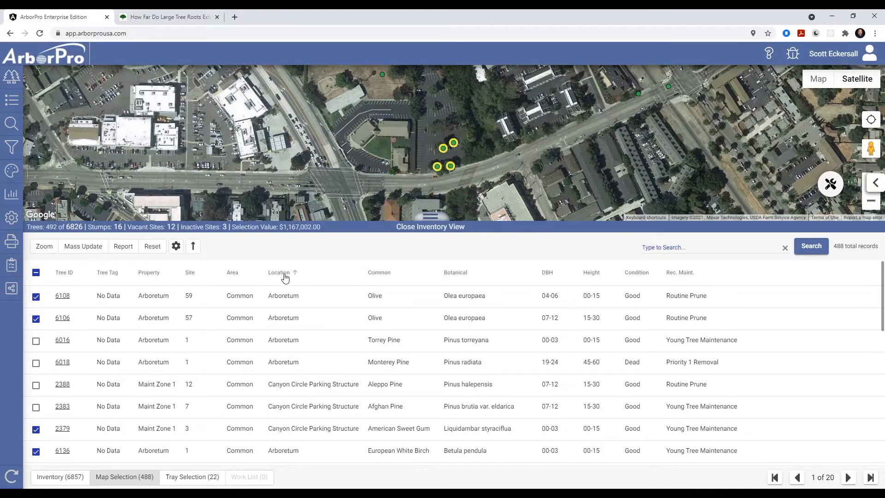
Step: Clear and reset the selections and map view, and check the Map Selection and Inventory lists in the inventory view
click(11, 476)
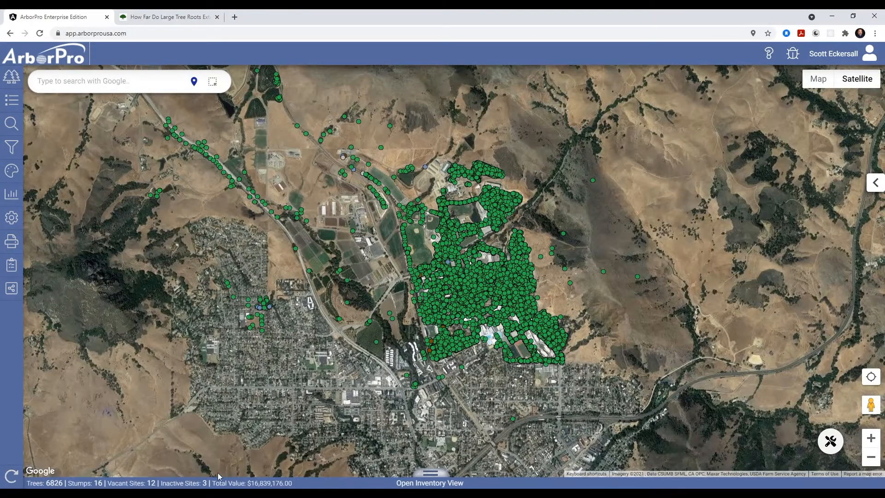
click(427, 480)
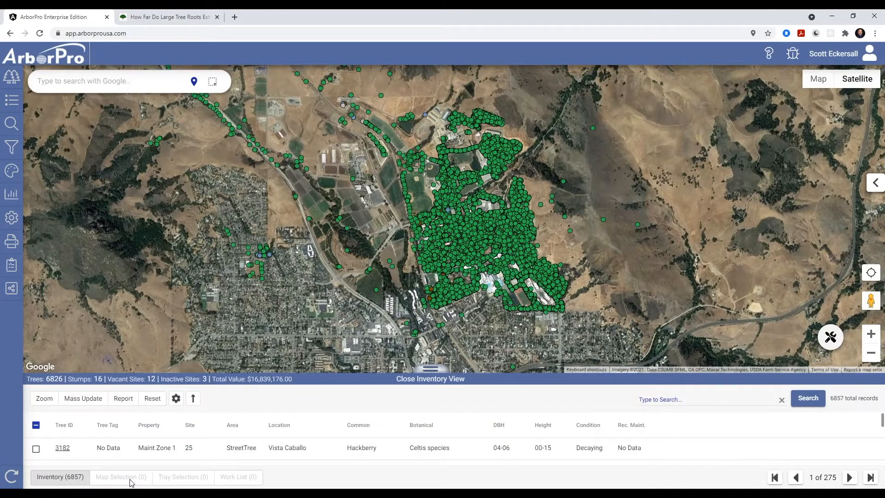
click(120, 477)
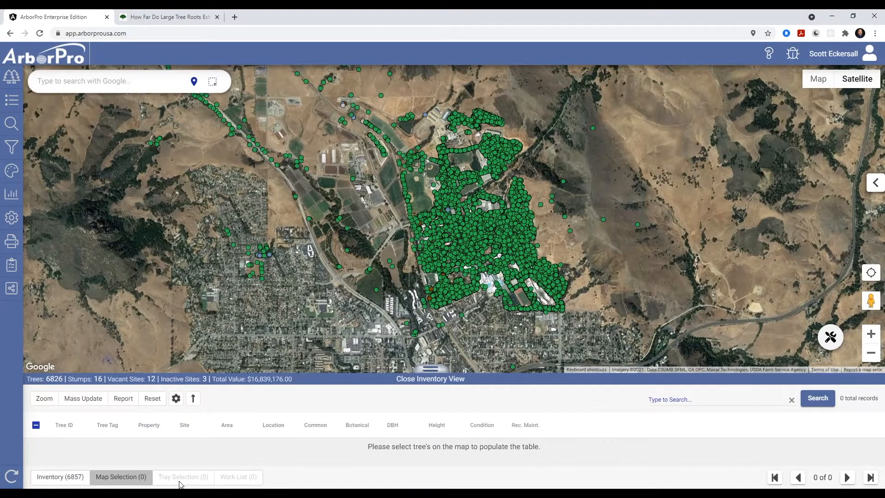
click(65, 478)
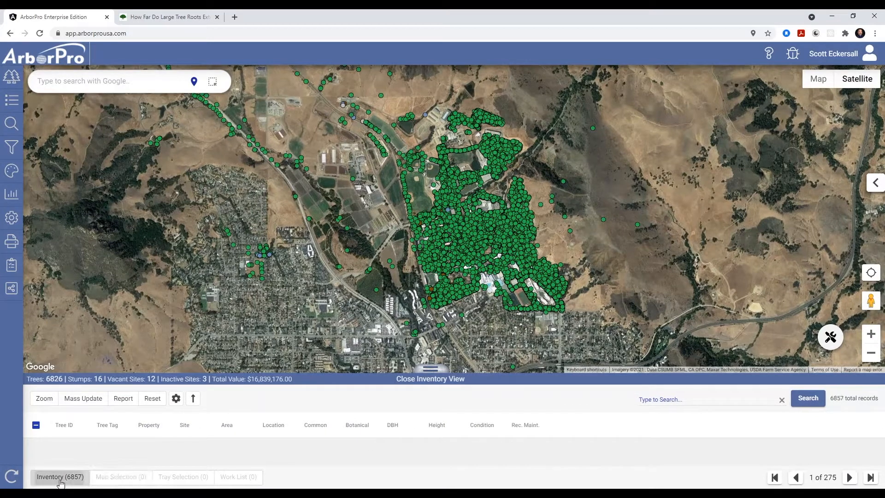
Step: Close the inventory view, turn off Reset View and Zoom in the Clear & Reset Option(s), and reset the settings to default
click(430, 369)
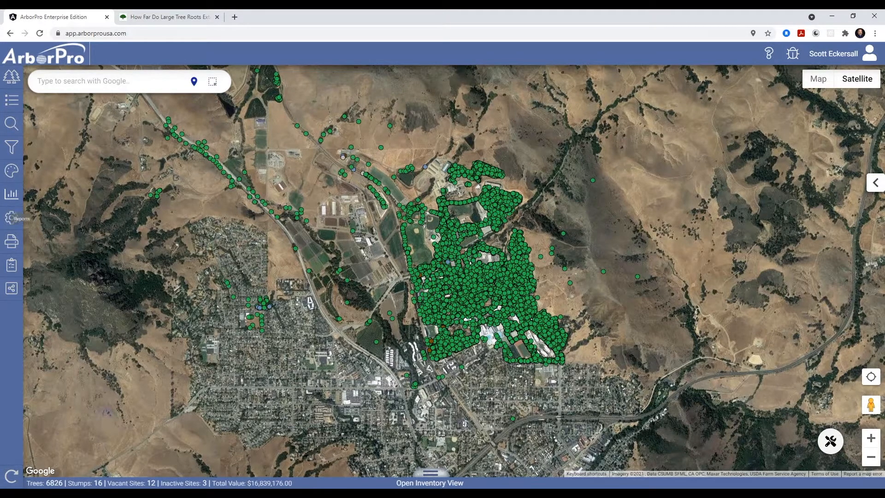
click(11, 219)
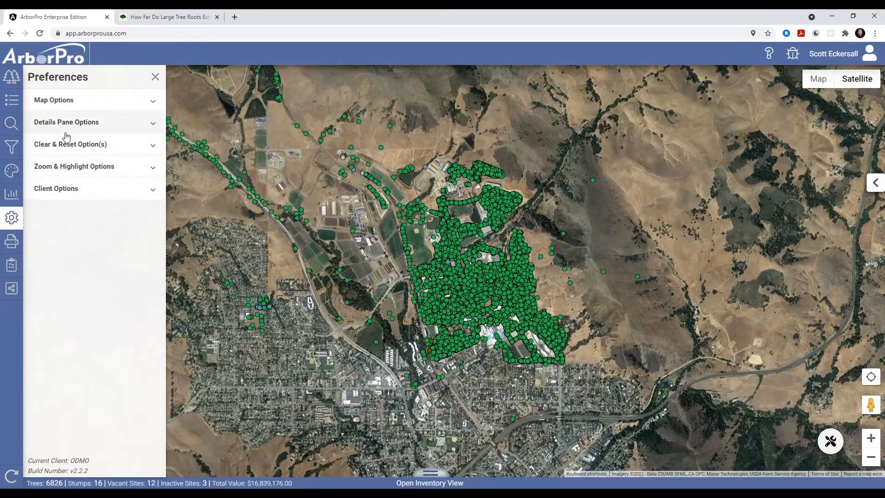
click(66, 144)
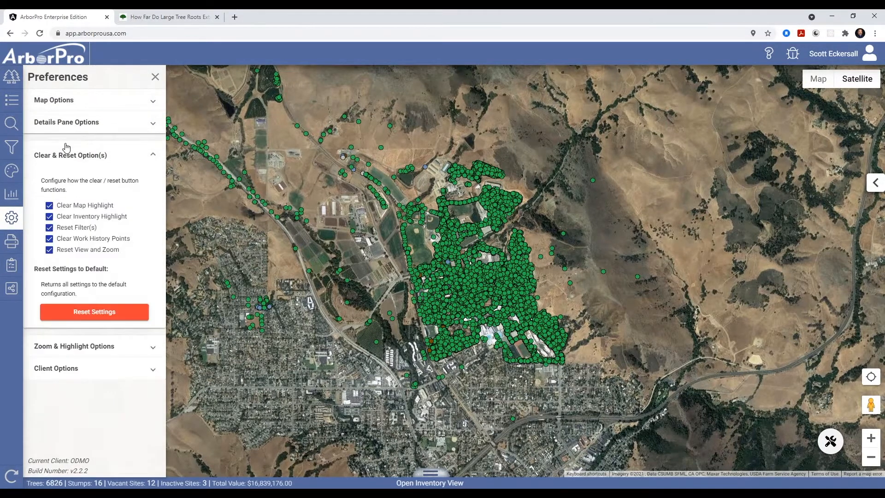
click(50, 250)
click(90, 315)
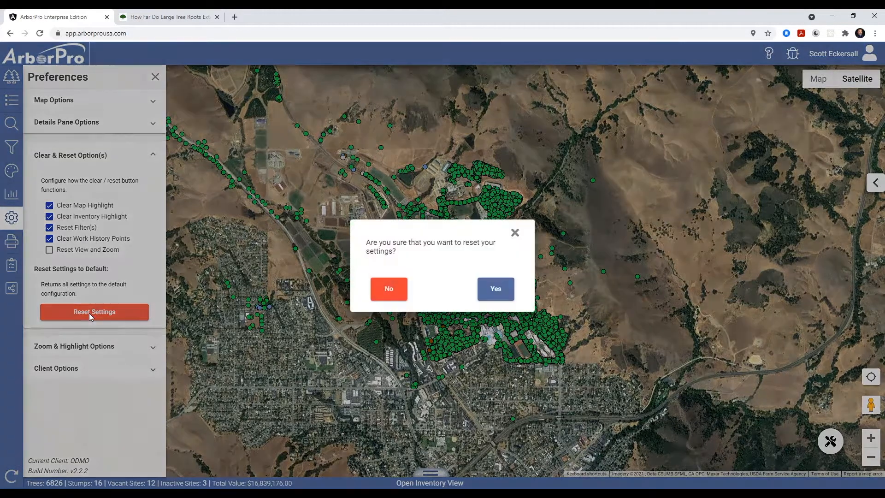
click(496, 292)
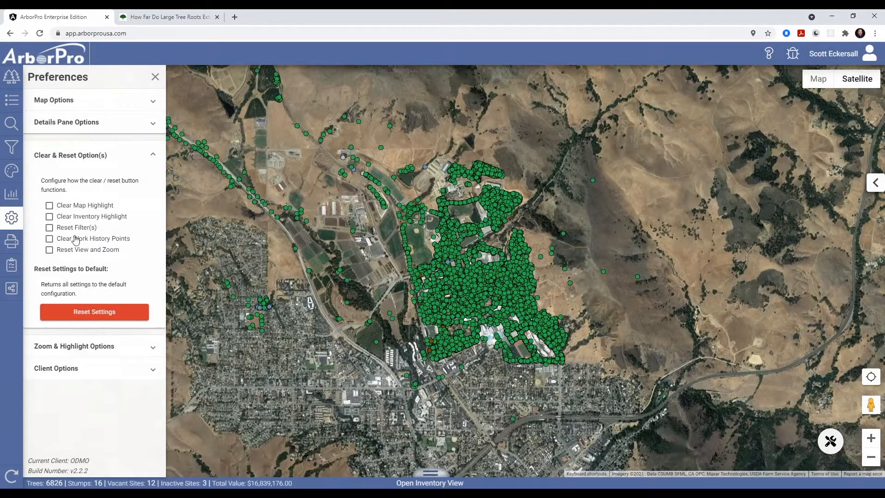
Step: Enable Clear Map Highlight, Clear Inventory Highlight, Reset Filter(s) and Clear Work History Points, and close the preferences
click(49, 205)
click(50, 217)
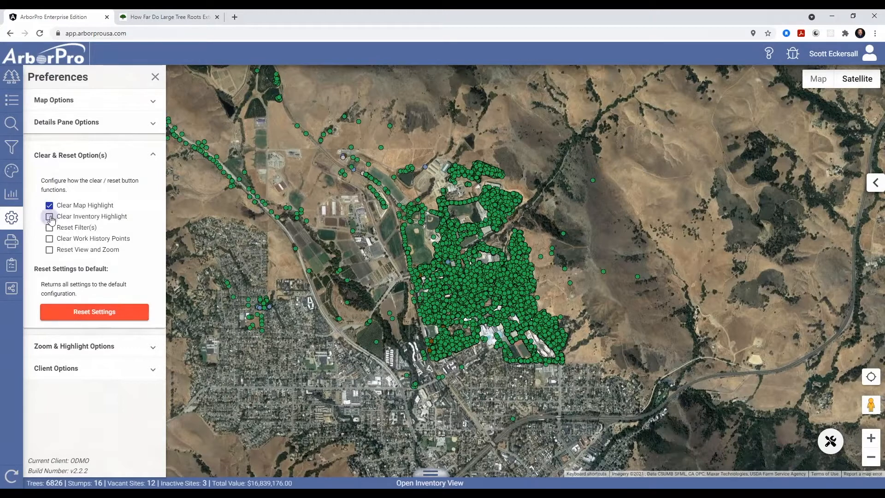
click(49, 227)
click(49, 238)
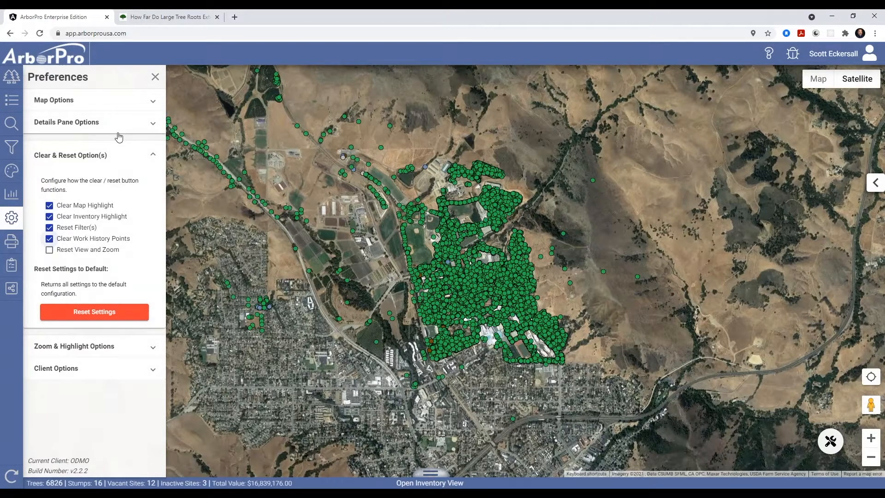
click(155, 77)
Step: Select the scattered trees along the road just south of the dense tree area with a polygon selection
click(825, 438)
click(804, 418)
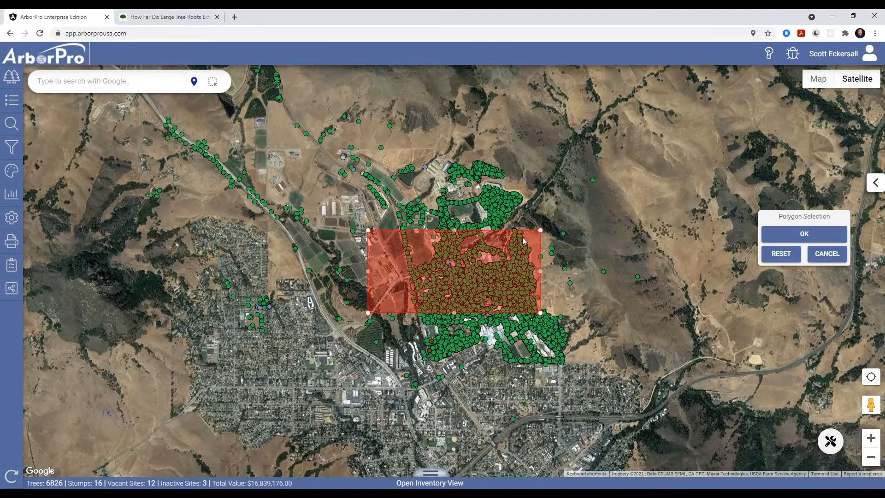
drag(464, 267, 395, 417)
click(784, 243)
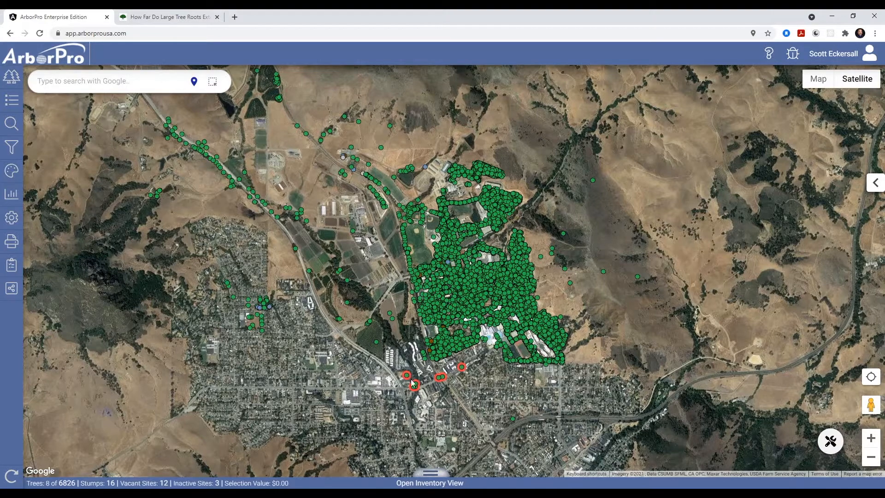
Step: Open the inventory view and select trees 6712, 6885 and 6968 in the Map Selection list, checking the Tray Selection list in between
click(427, 483)
click(427, 483)
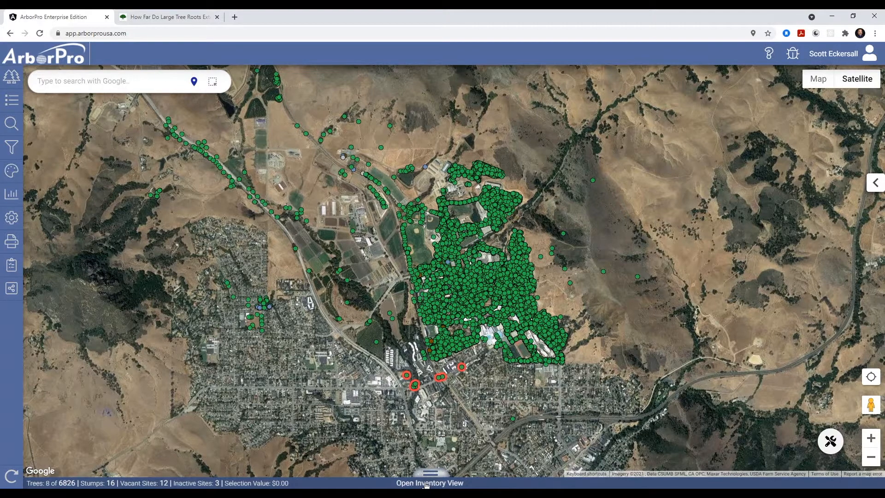
click(427, 483)
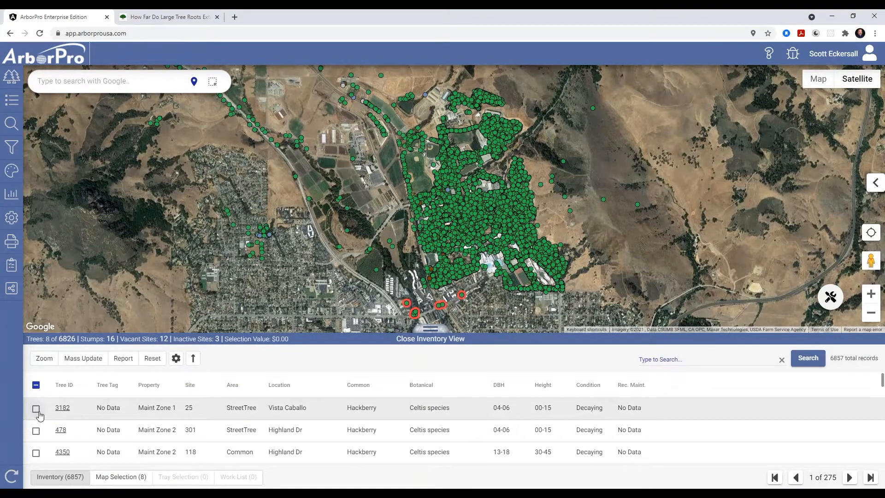
click(121, 476)
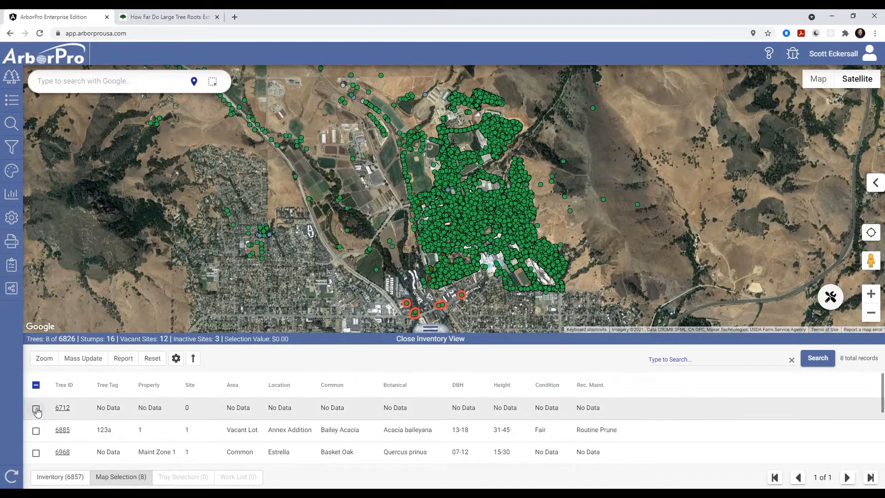
click(36, 408)
click(37, 431)
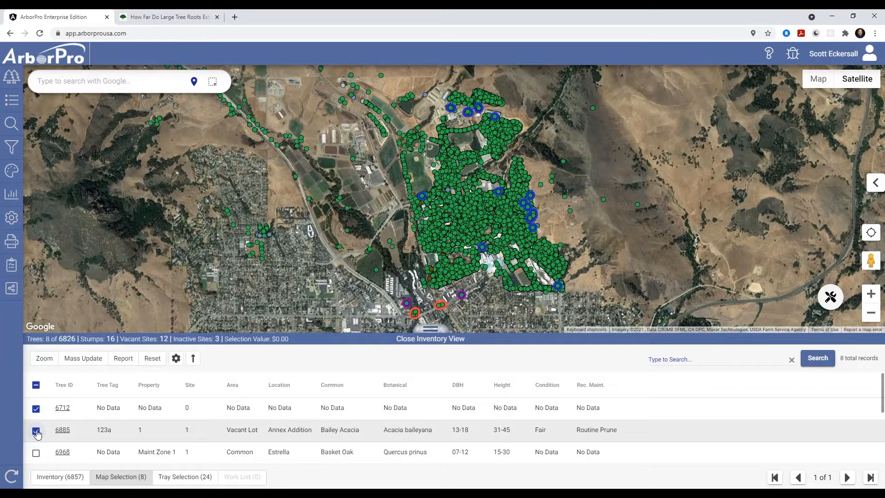
click(182, 479)
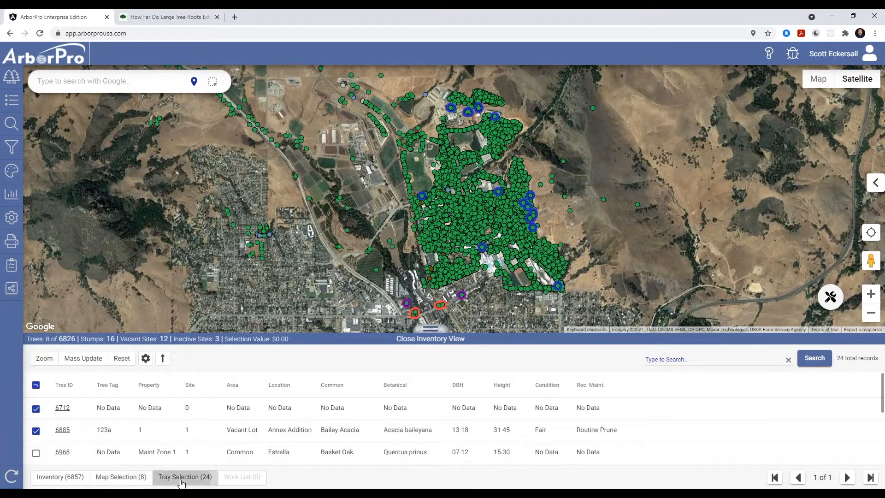
click(129, 479)
click(37, 453)
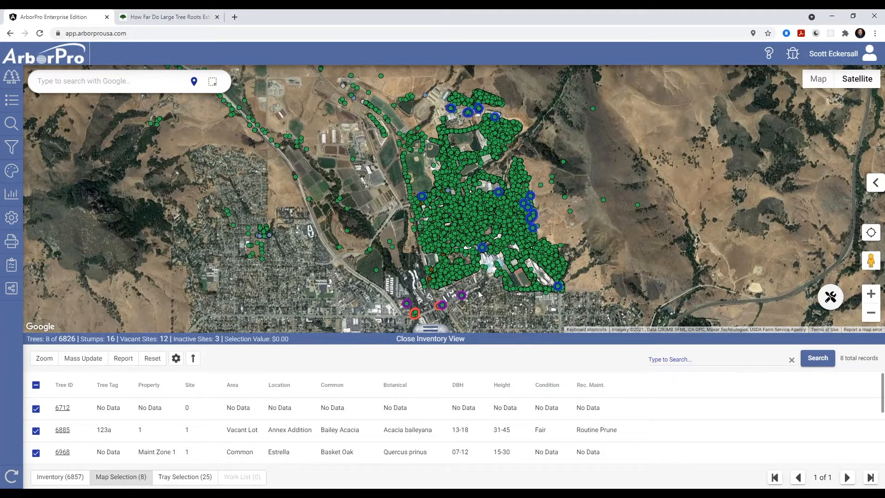
Step: Clear the map and inventory highlights with the clear and reset function while the map is zoomed in on the highlighted trees
scroll(479, 294, up, 2)
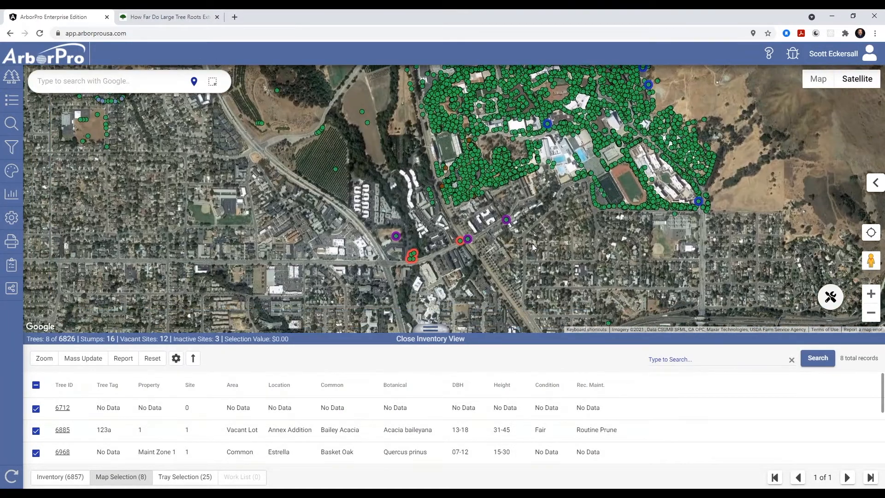
scroll(530, 248, up, 1)
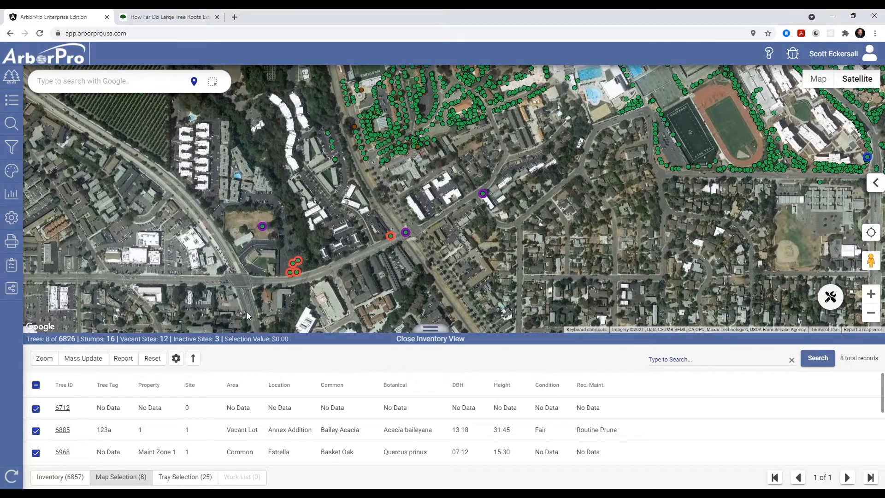
click(13, 477)
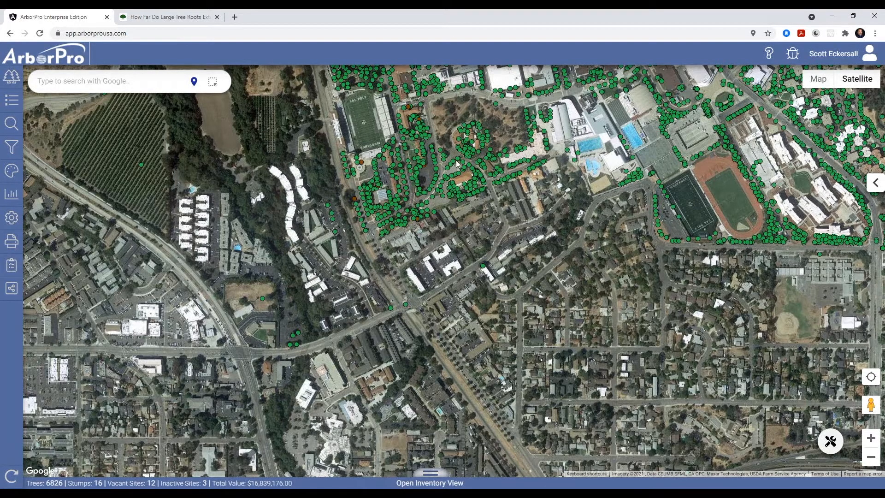
scroll(464, 207, down, 1)
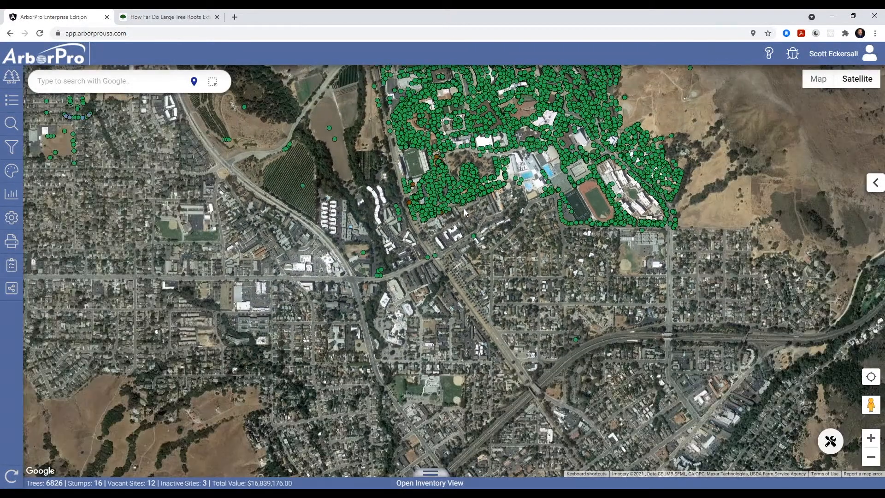
Step: Review the Clear & Reset Option(s) and the Zoom & Highlight Options in the preferences
click(14, 218)
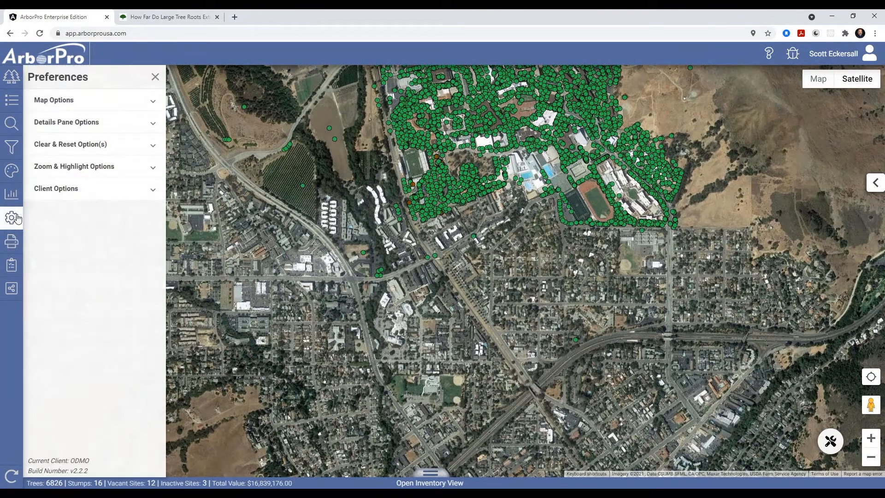
click(74, 144)
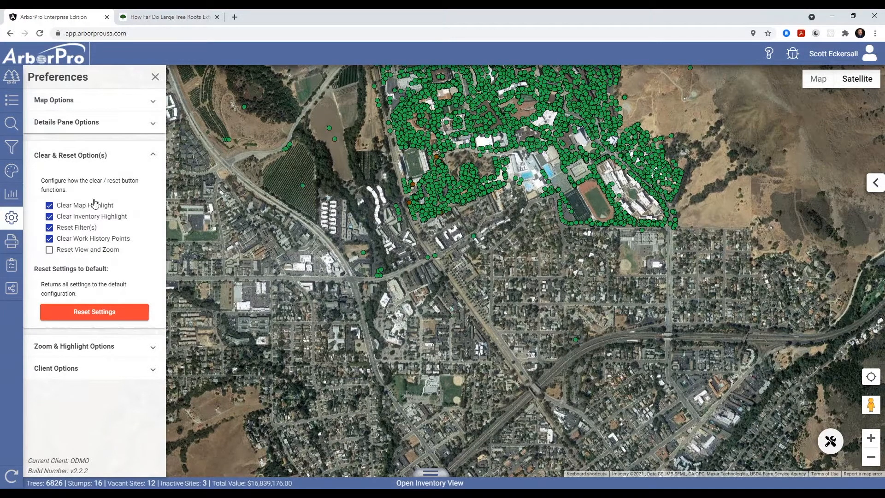
click(152, 157)
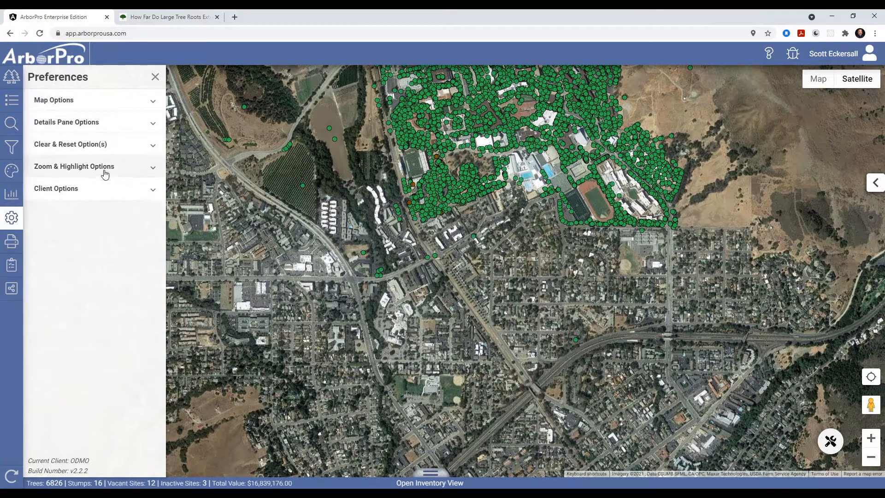
click(105, 174)
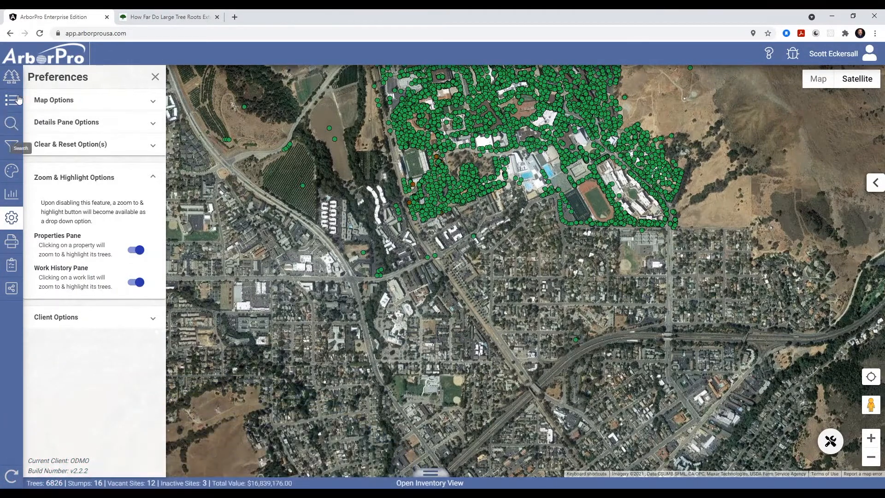
Step: Expand the Properties List and zoom to and highlight the trees of the Arboretum property
click(12, 80)
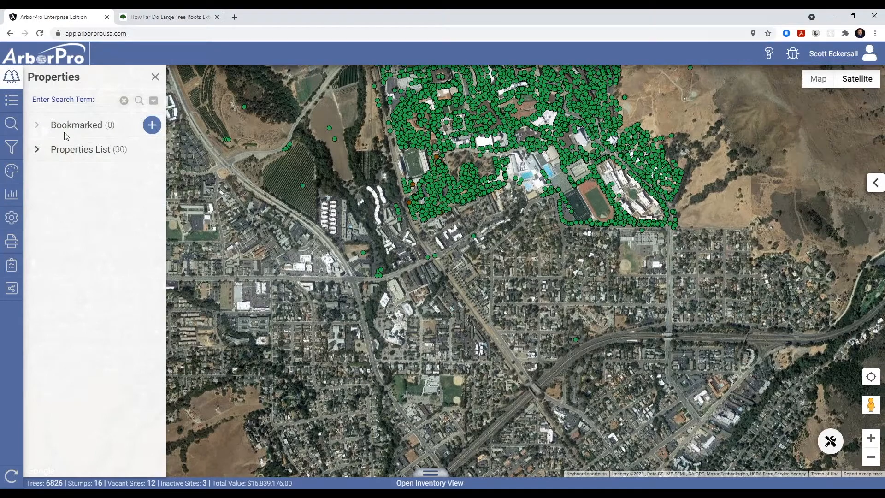
click(36, 149)
scroll(110, 359, down, 2)
scroll(109, 359, down, 5)
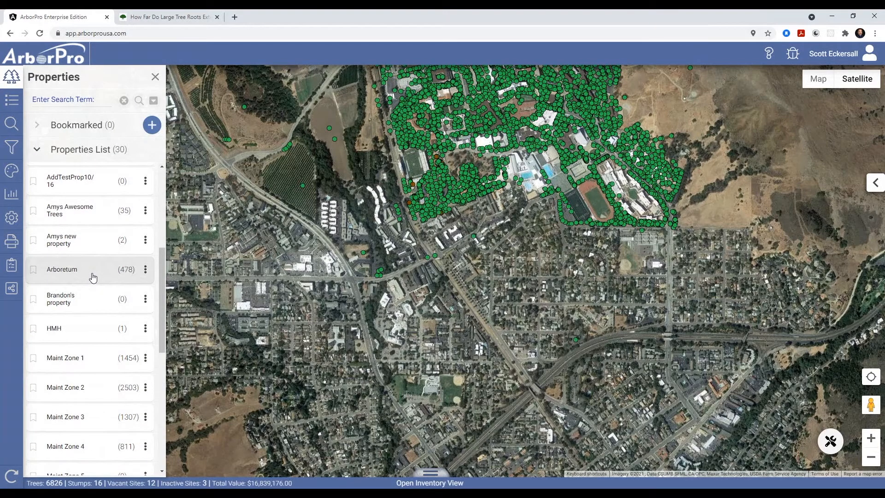
click(91, 276)
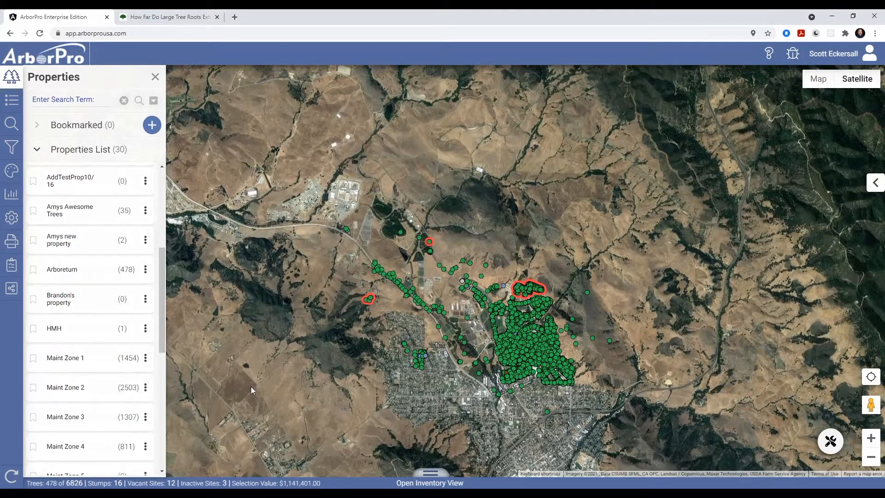
Step: Zoom to and highlight the trees of the property listed directly above Old Town Road
scroll(64, 358, down, 2)
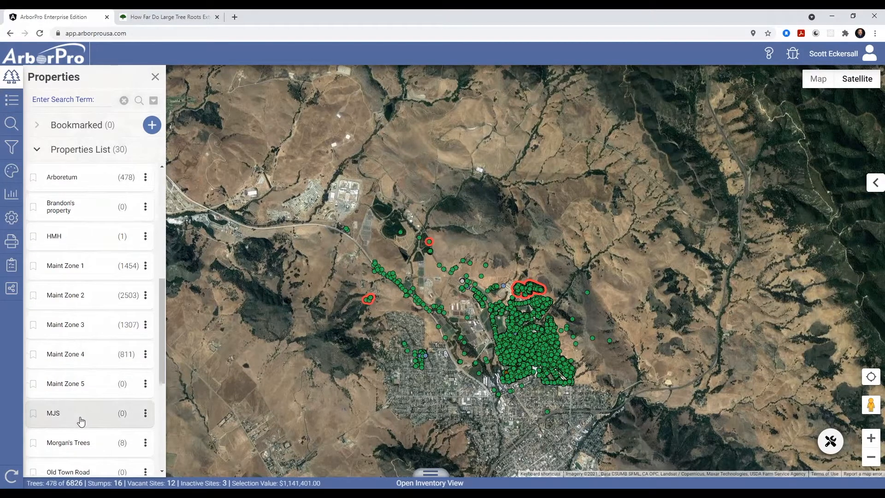
scroll(81, 415, down, 3)
click(88, 309)
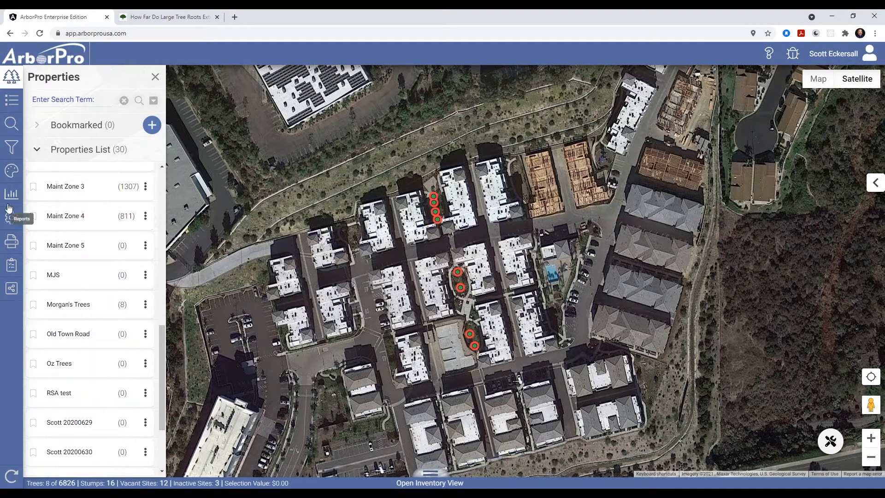
Step: Turn off zoom and highlight for the Properties Pane in the Zoom & Highlight Options, and close the preferences
click(10, 220)
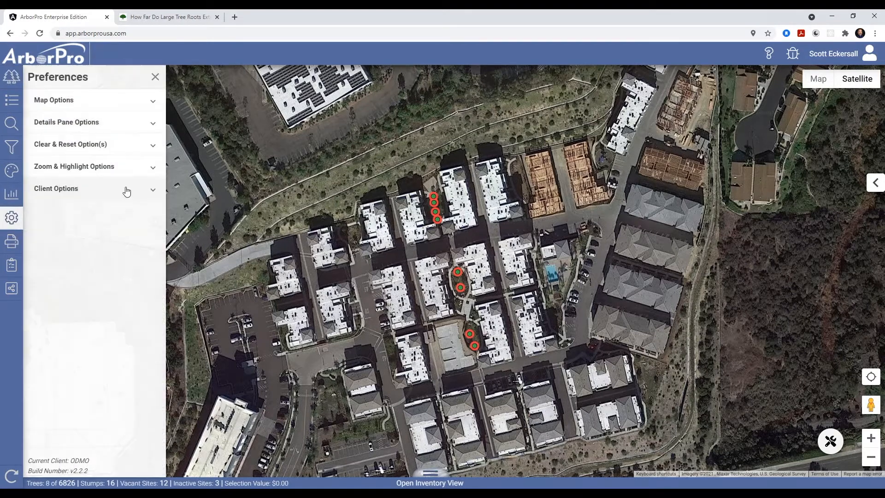
click(76, 171)
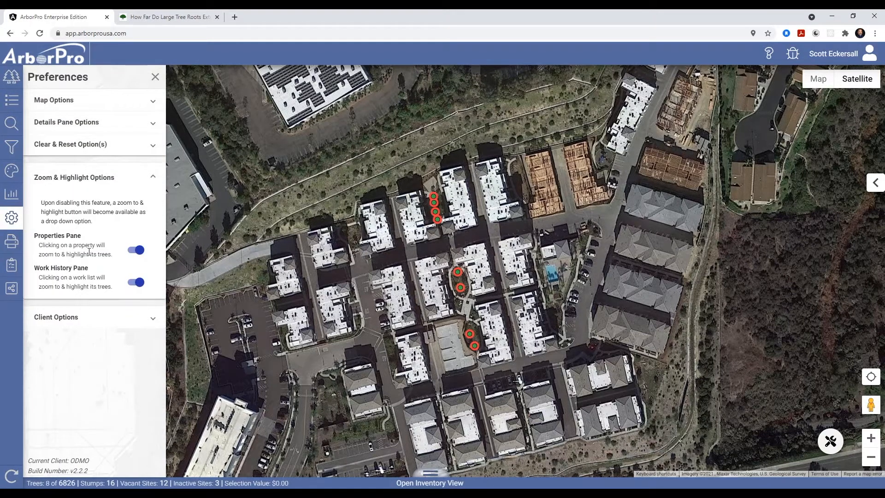
click(137, 251)
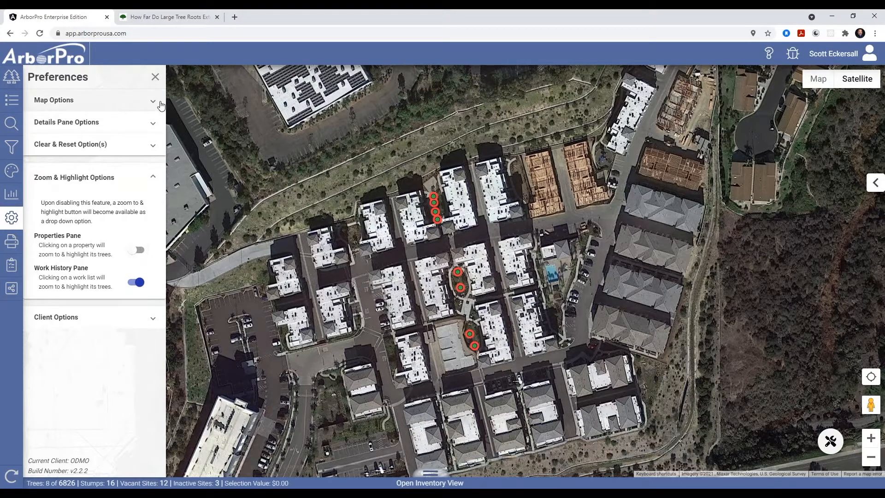
click(156, 77)
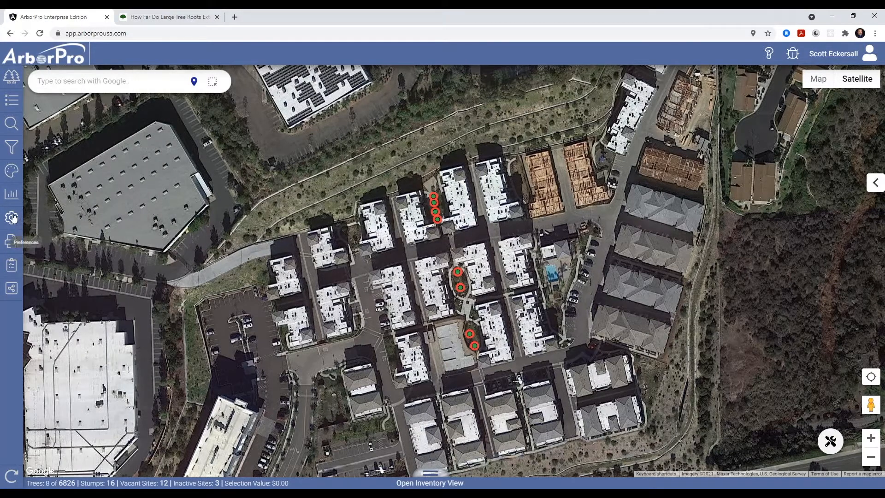
click(11, 218)
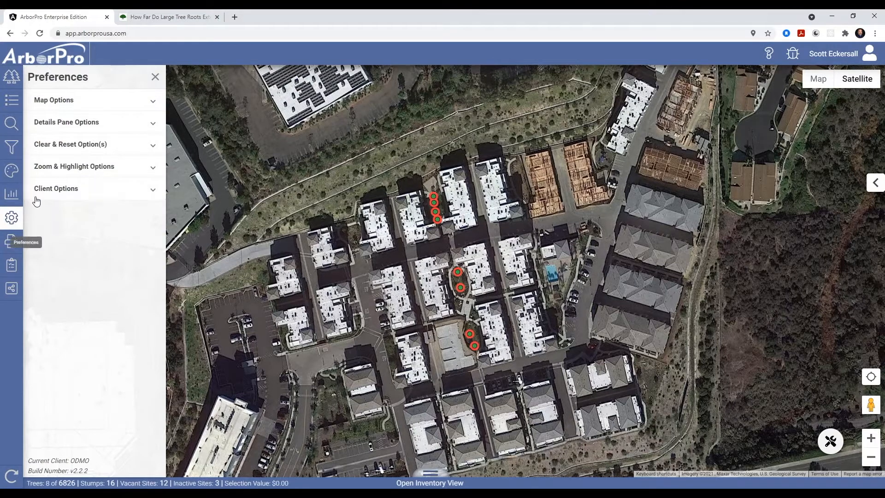
click(155, 77)
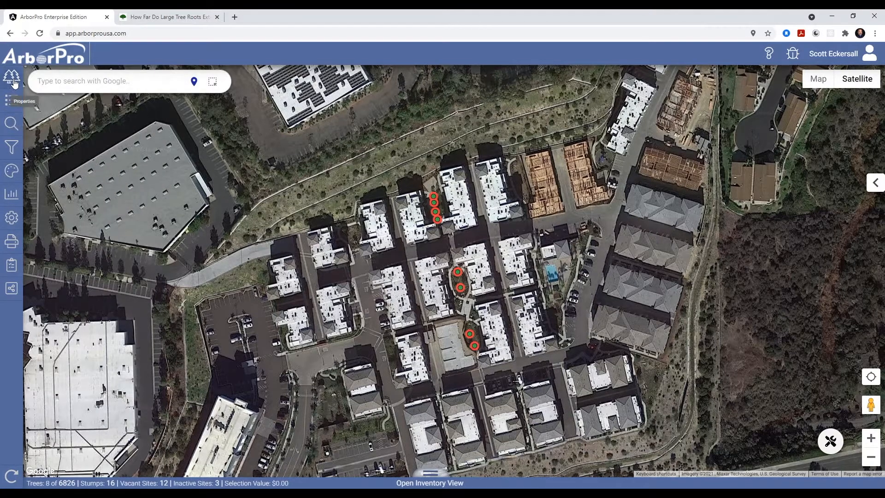
Step: Open the properties list and clear the highlights from the trees on the map
click(12, 76)
click(12, 478)
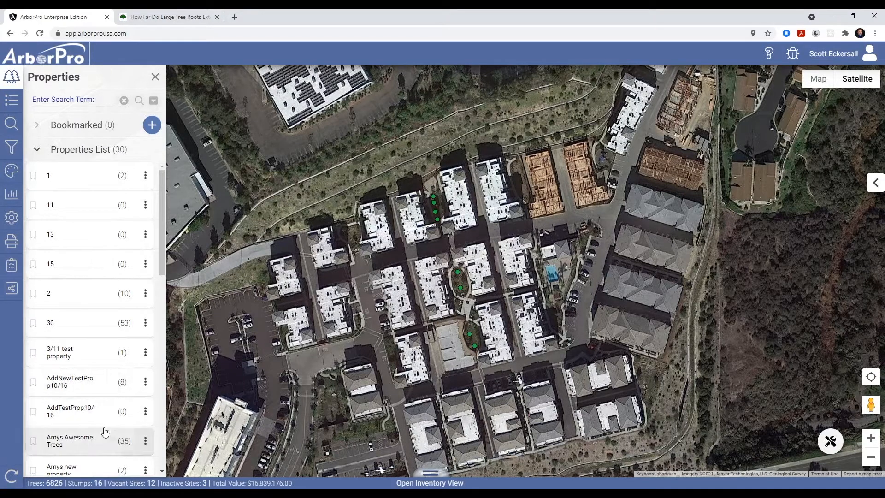
Step: Zoom to and highlight the trees of the property listed directly above Old Town Road, using that property's own options
scroll(97, 405, down, 5)
scroll(97, 318, down, 2)
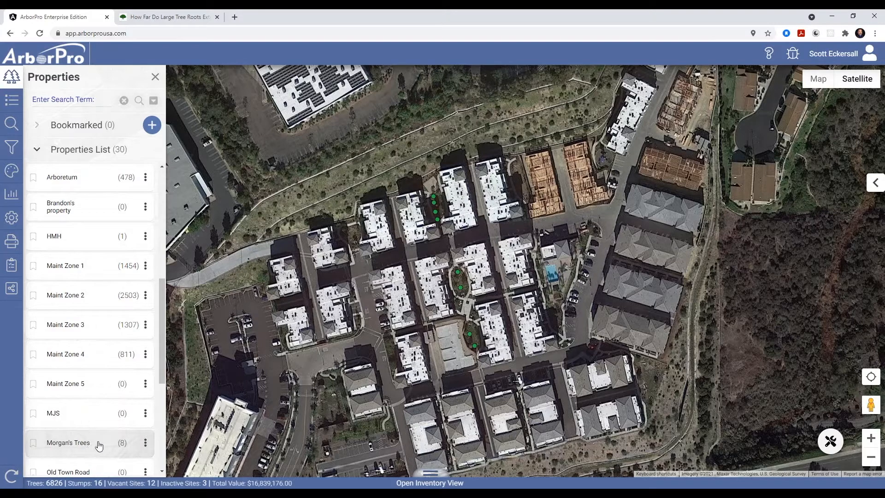
click(145, 444)
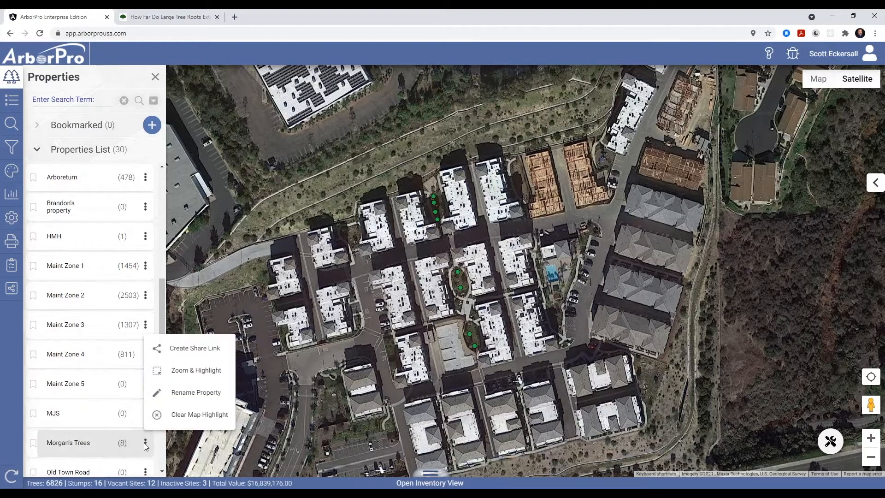
click(189, 370)
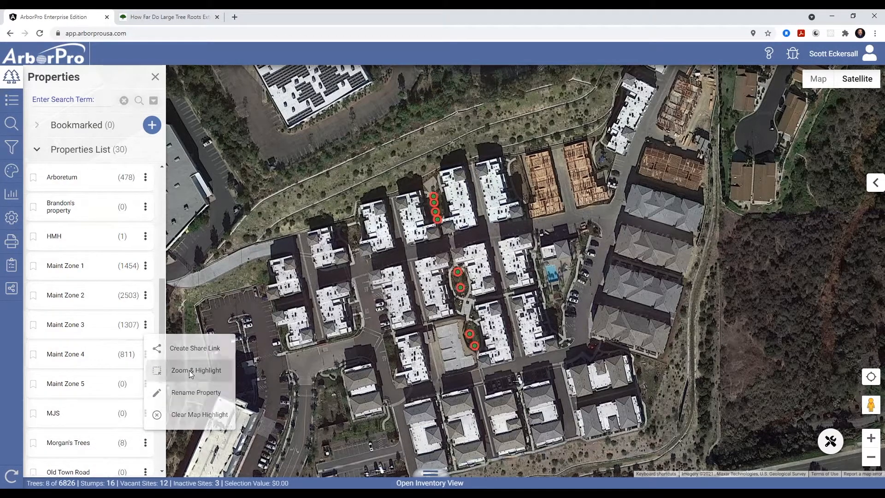
click(146, 444)
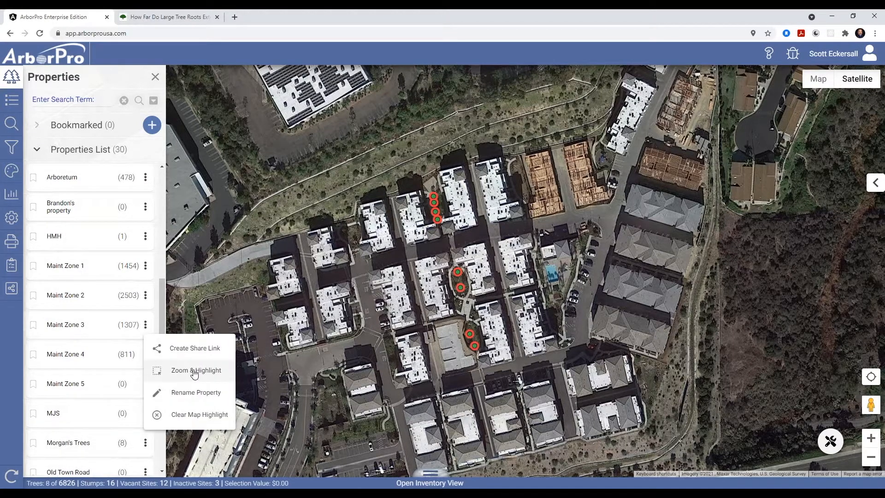
click(62, 449)
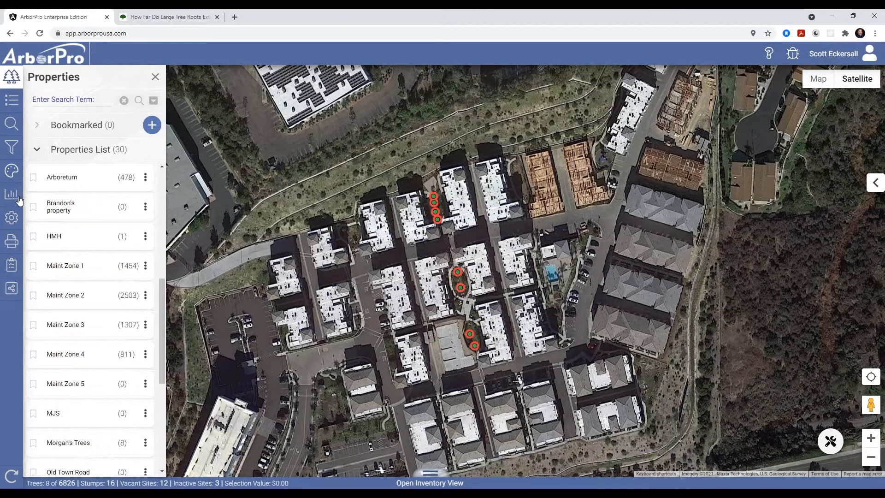
Step: Turn zoom and highlight back on for the Properties Pane in the Zoom & Highlight Options preferences
click(11, 218)
click(80, 170)
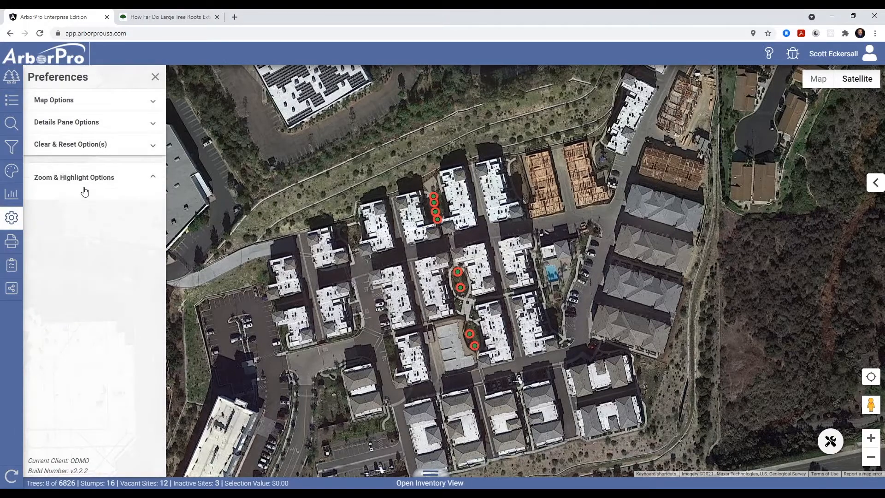
click(135, 250)
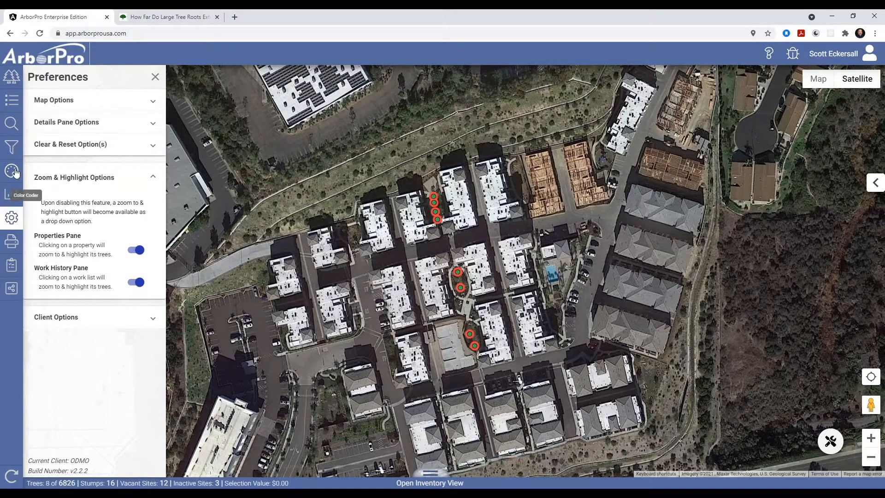
Step: Zoom to the trees of the open work list "04/08/2021 Full Trim" and show that list's available actions
click(12, 100)
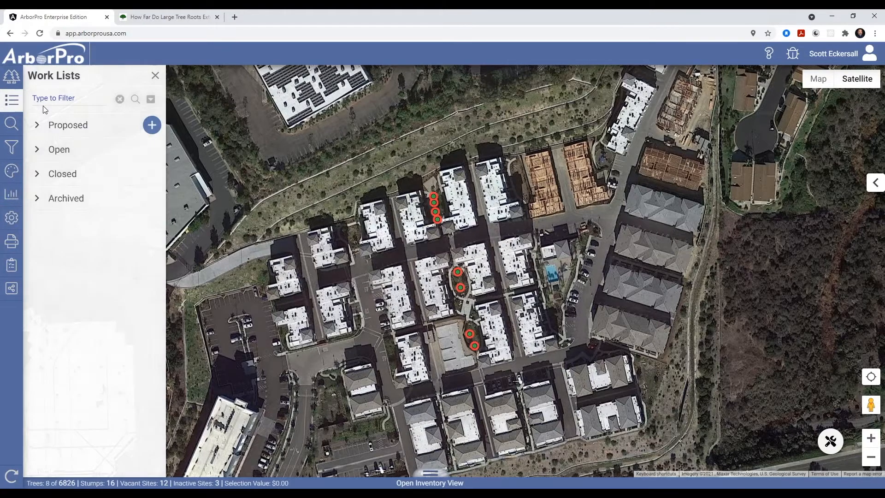
click(37, 150)
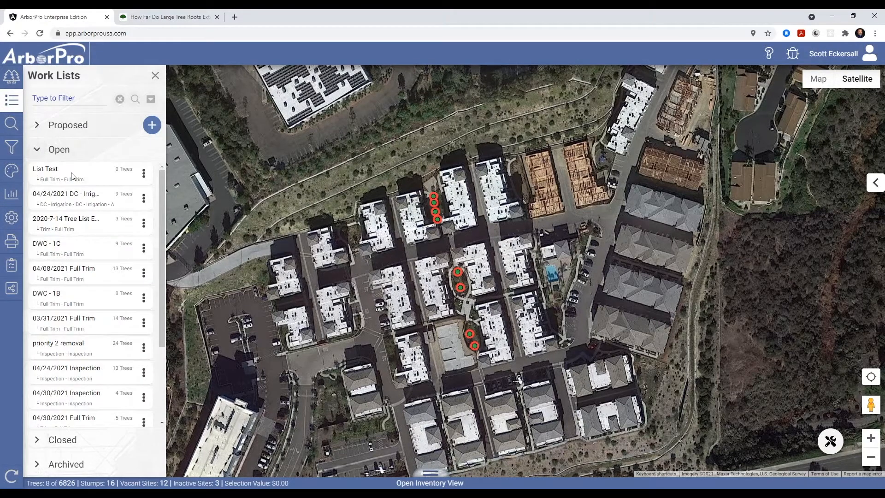
click(70, 275)
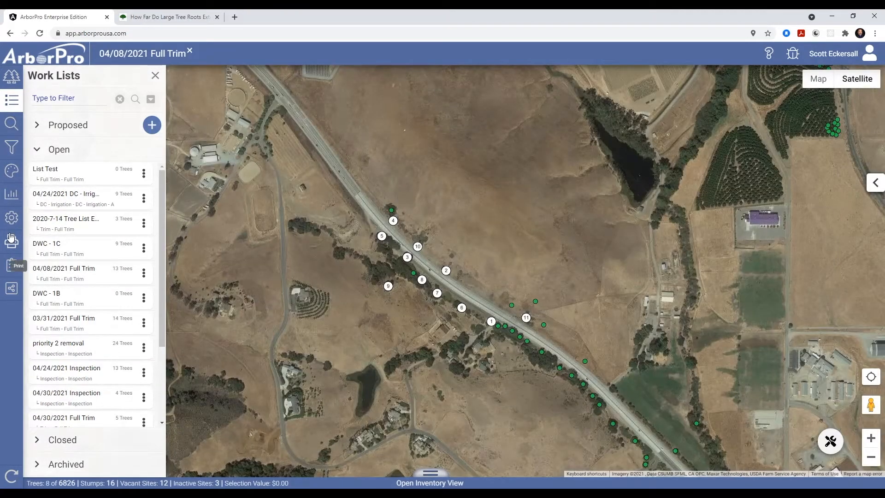
click(144, 272)
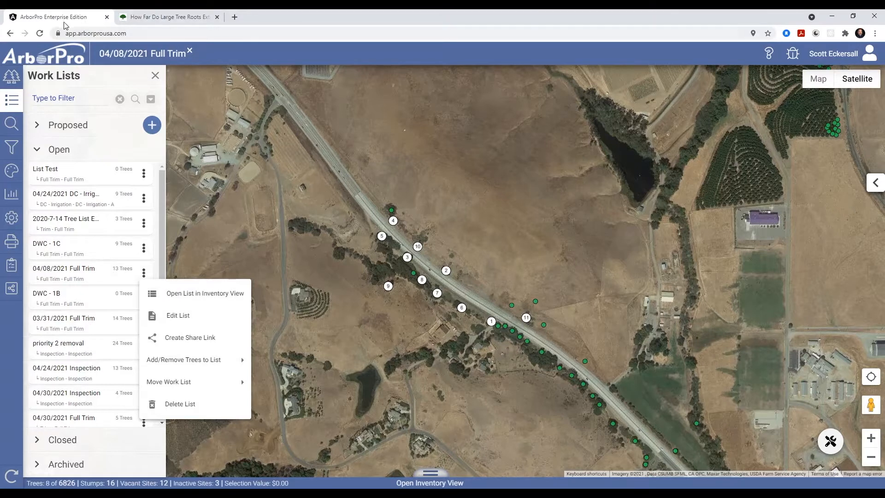
Step: Review the Zoom & Highlight Options in the preferences, collapse them, and expand the Client Options
click(13, 222)
click(13, 222)
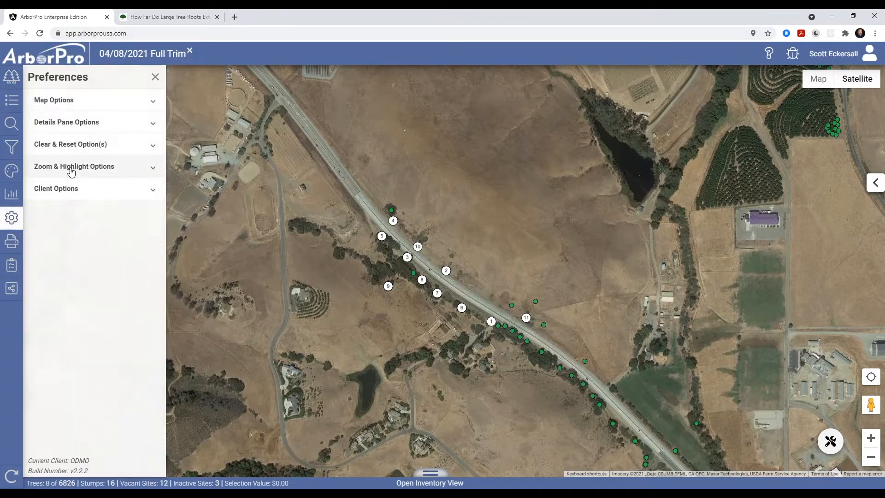
click(71, 168)
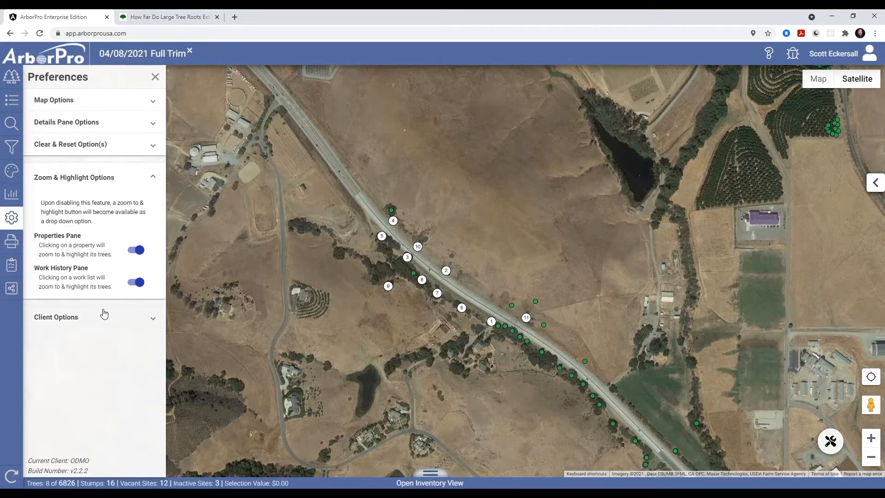
click(94, 178)
click(79, 190)
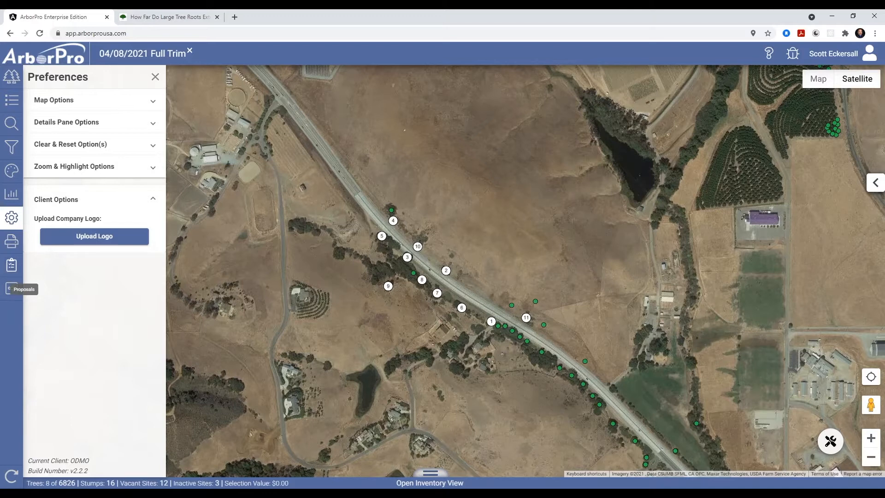
Step: Open the "weekly meeting" proposal for editing to inspect its logo area, and close the proposal
click(11, 266)
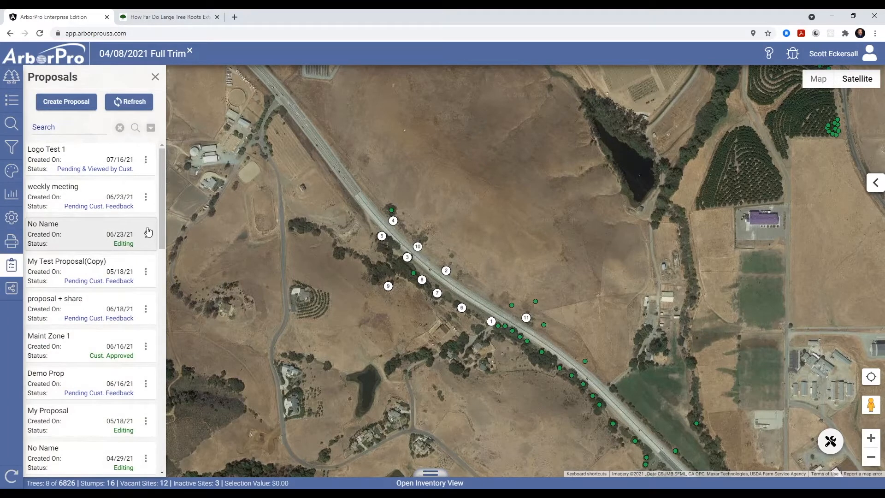
click(146, 197)
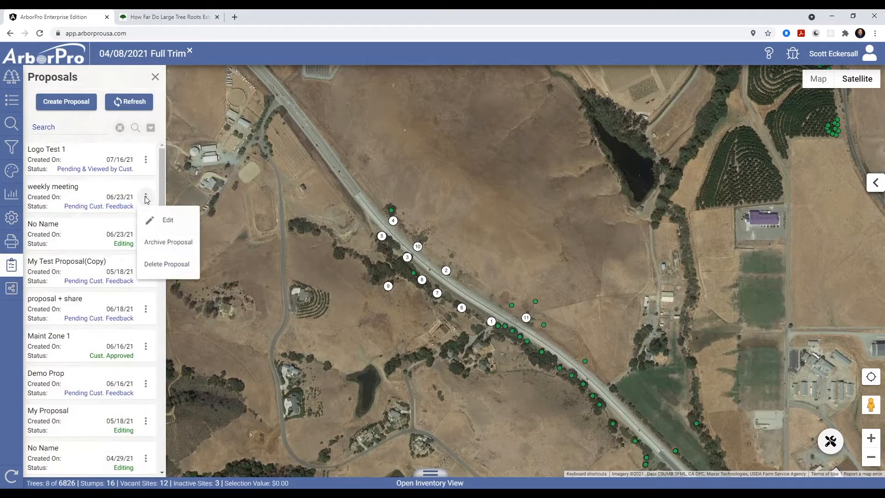
click(161, 221)
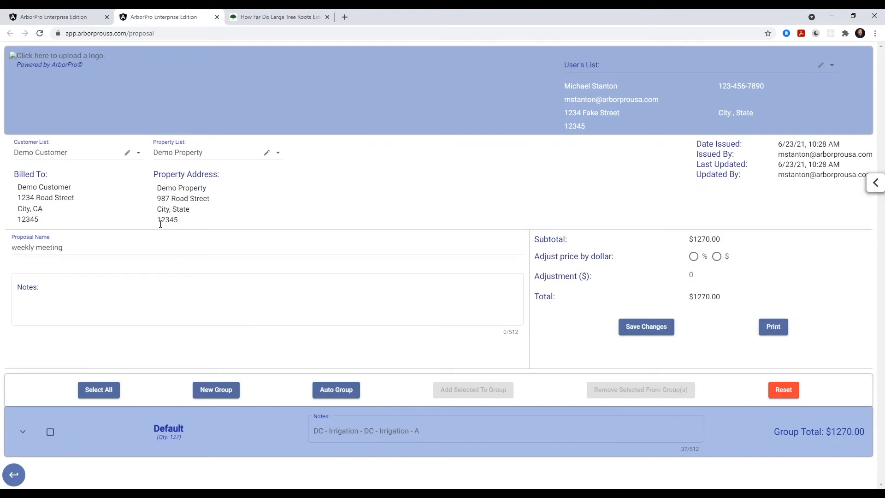
click(217, 17)
Step: Upload Clemson-Logo.png as the company logo in the Client Options preferences
click(12, 217)
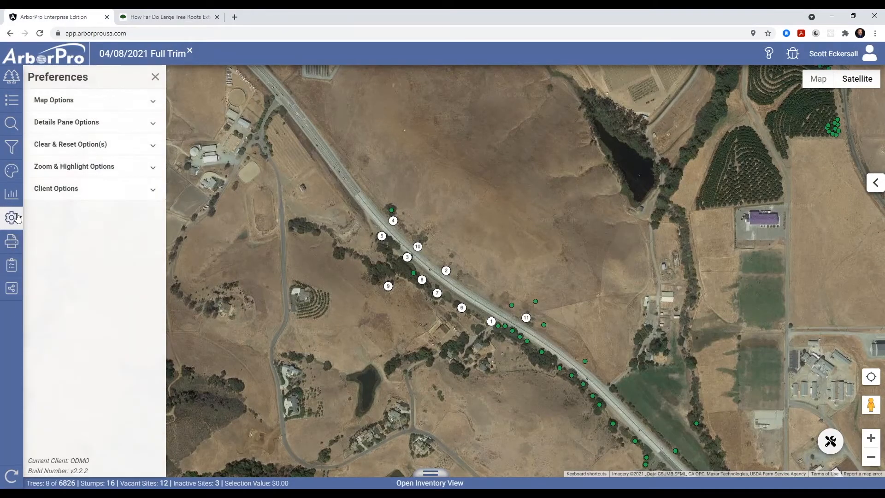
click(59, 199)
click(98, 243)
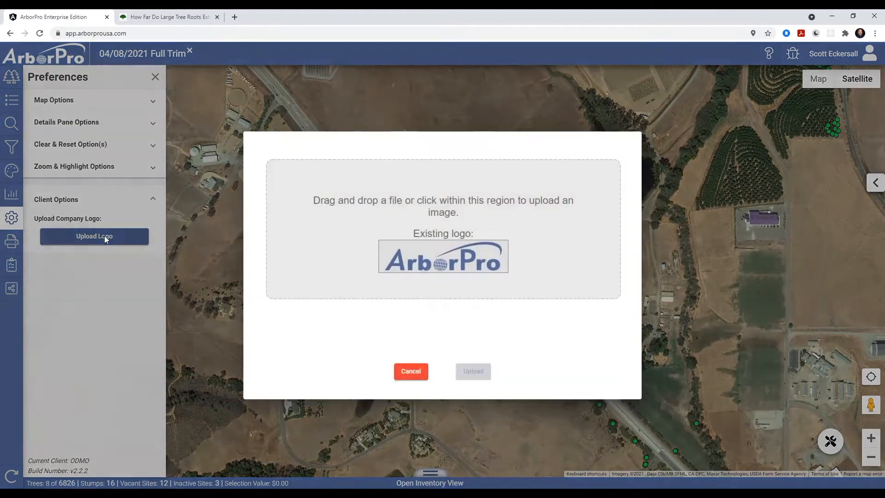
click(452, 253)
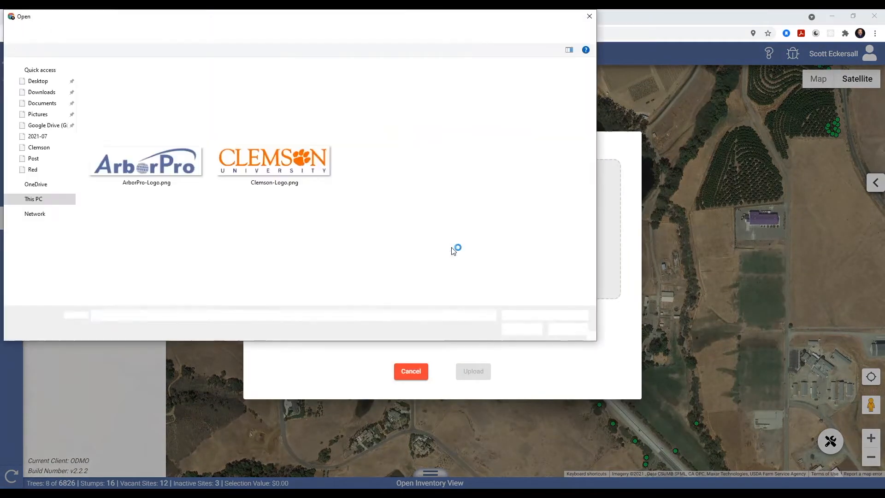
double_click(288, 166)
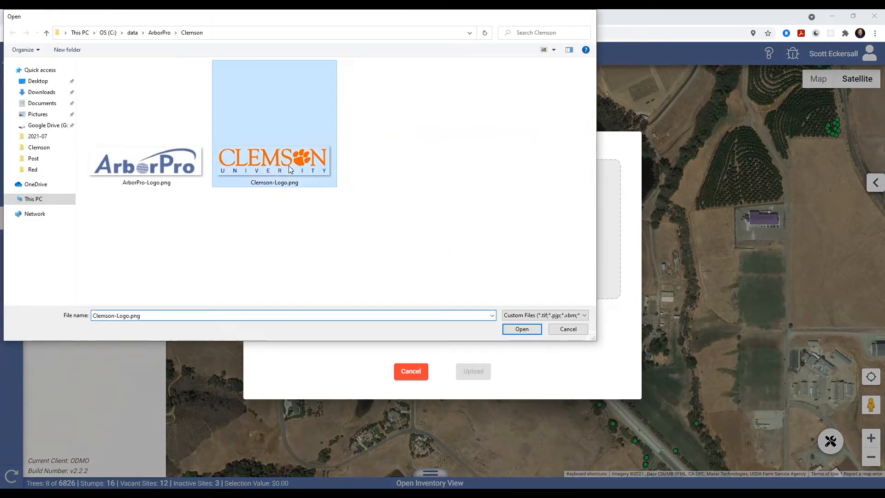
click(474, 370)
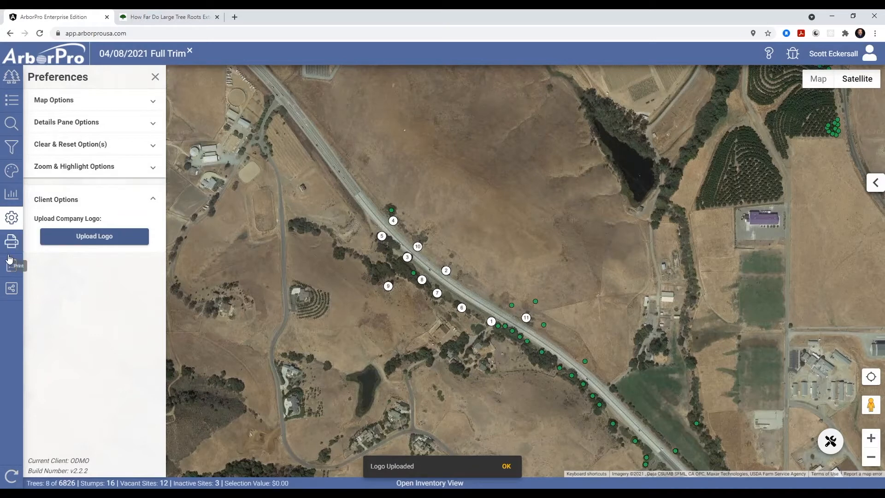
Step: Reopen the "weekly meeting" proposal to check the uploaded company logo in its header, and close the proposal
click(13, 270)
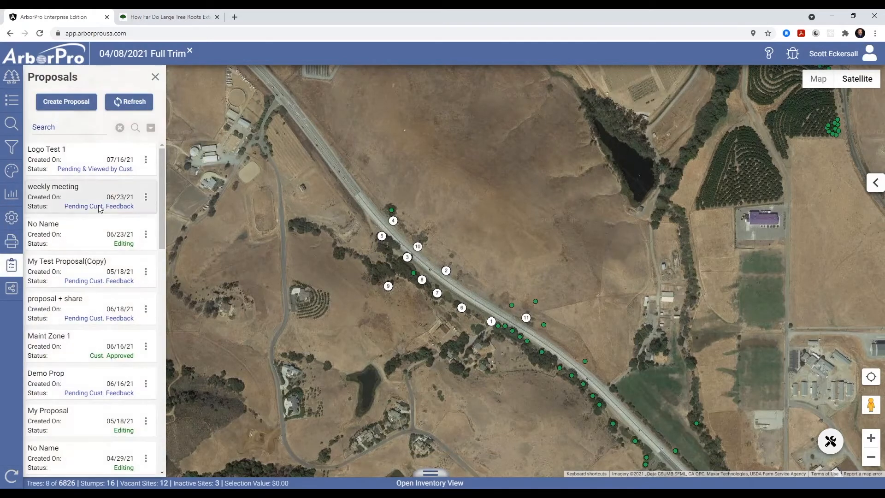
click(146, 197)
click(165, 222)
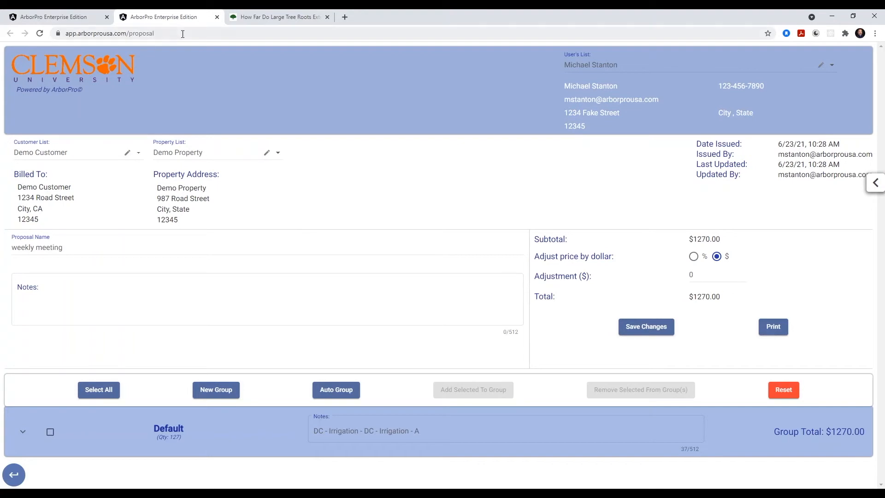
click(217, 18)
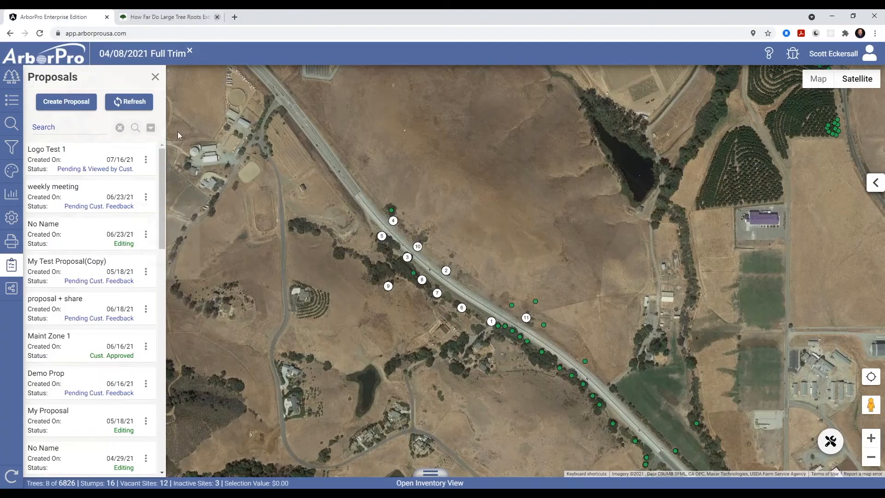
Step: Reopen the preferences, expand the Client Options to view the logo upload setting, and collapse them again
click(10, 217)
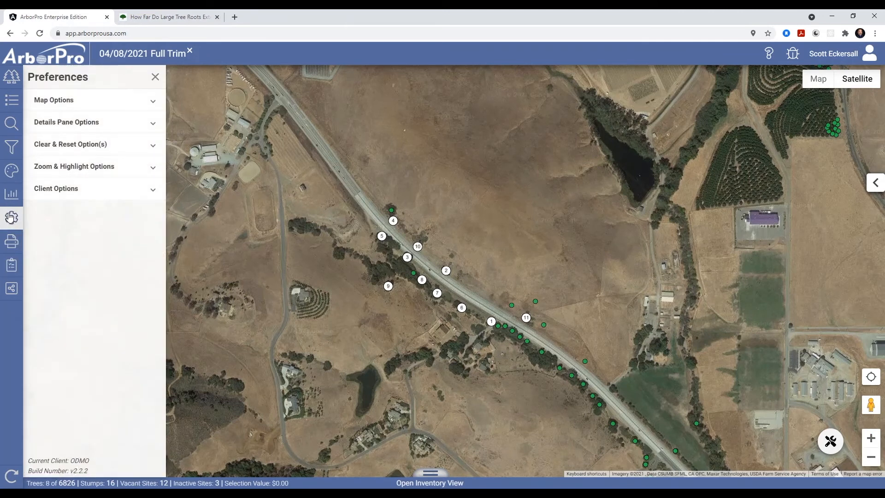
click(62, 195)
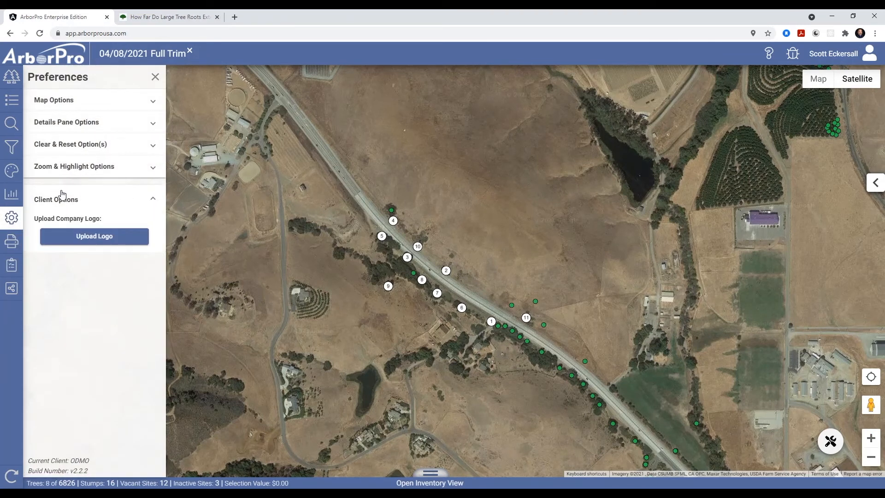
click(65, 200)
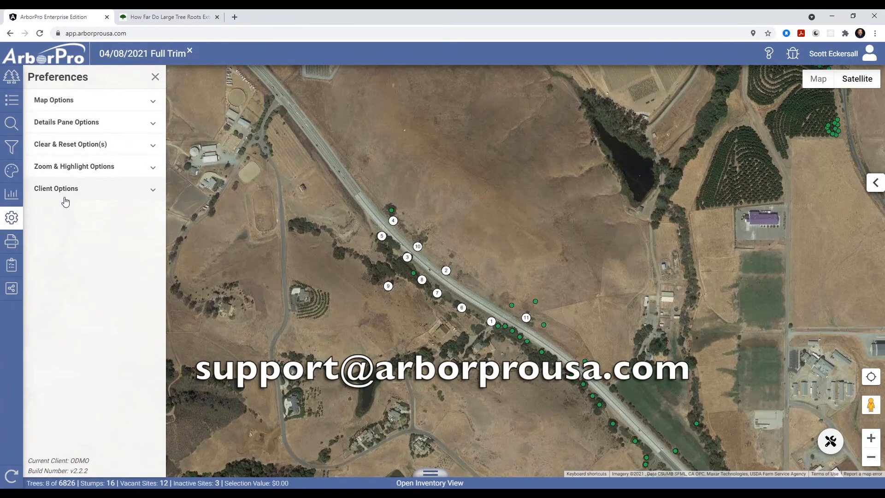